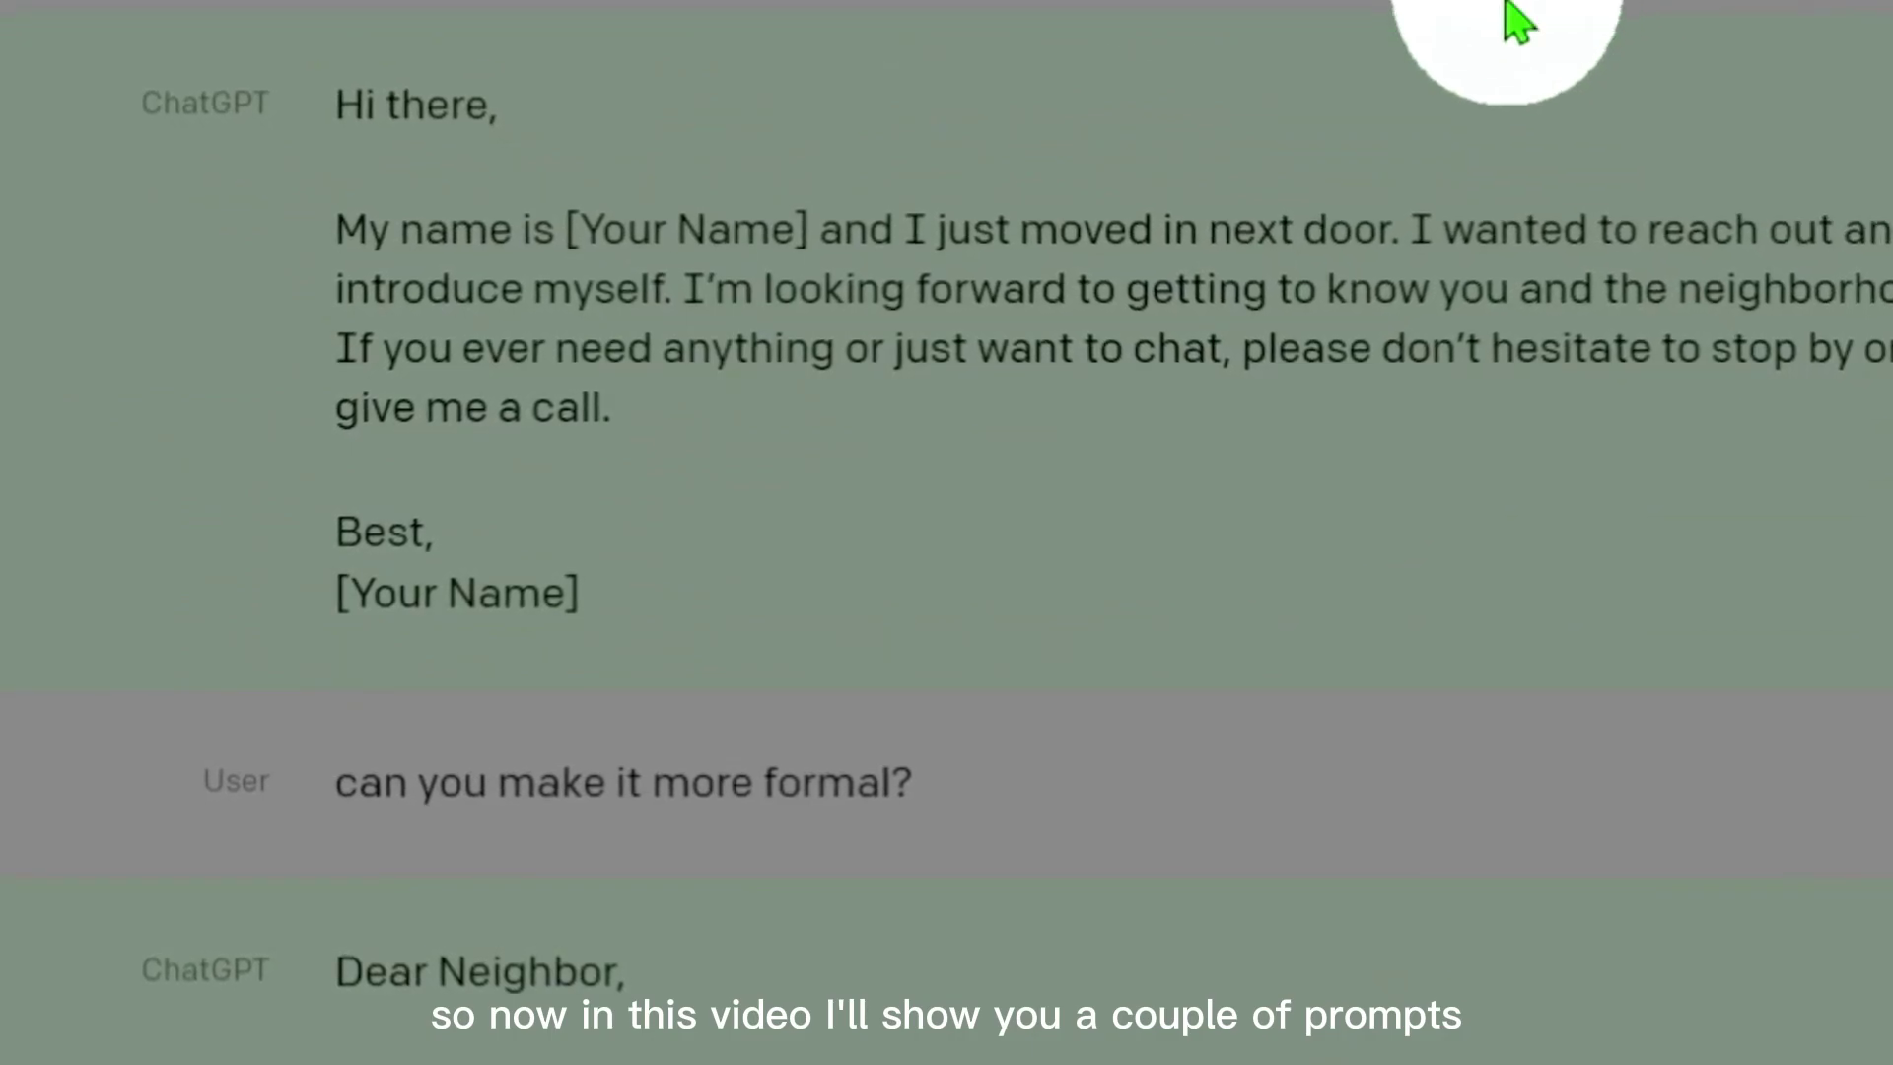
Step: Examine the fourth ChatGPT sample conversation, covering the neighbor introduction letter, its more formal version and the request to send it
scroll(1085, 39, down, 2)
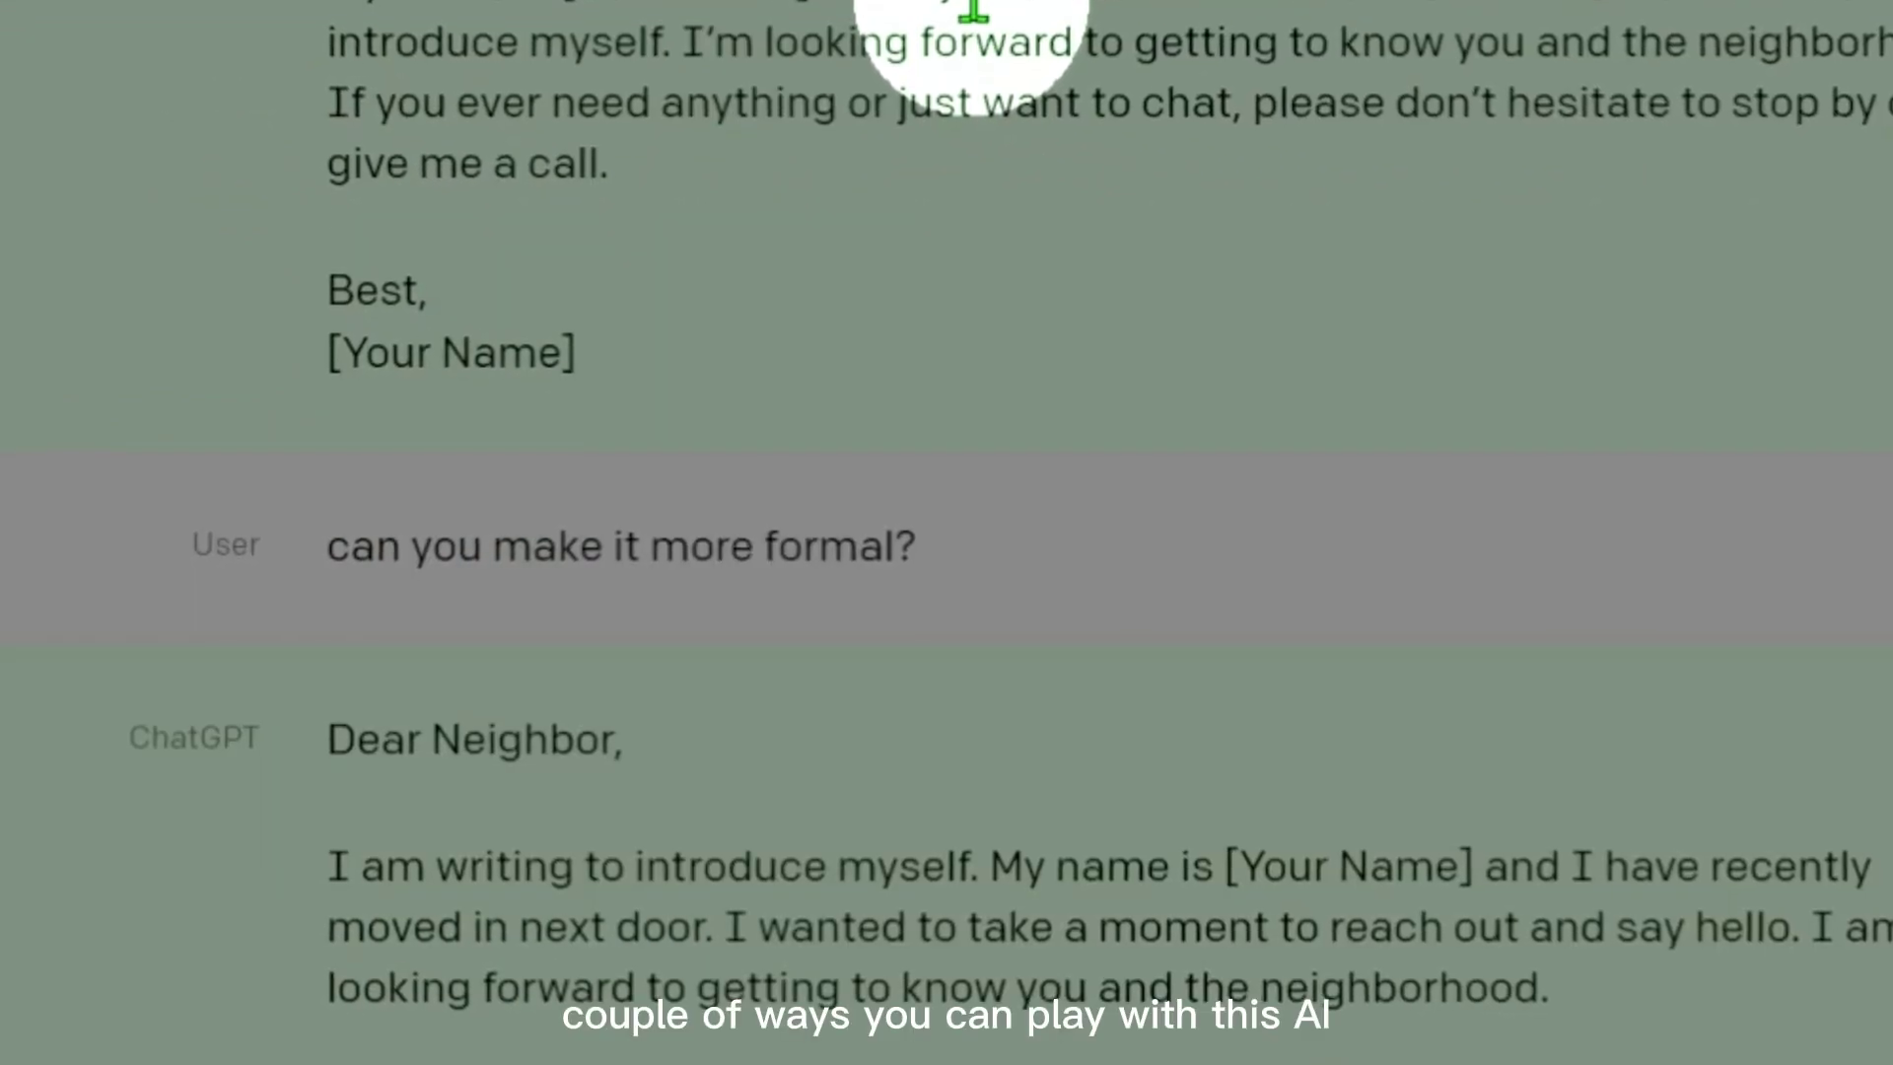
triple_click(532, 29)
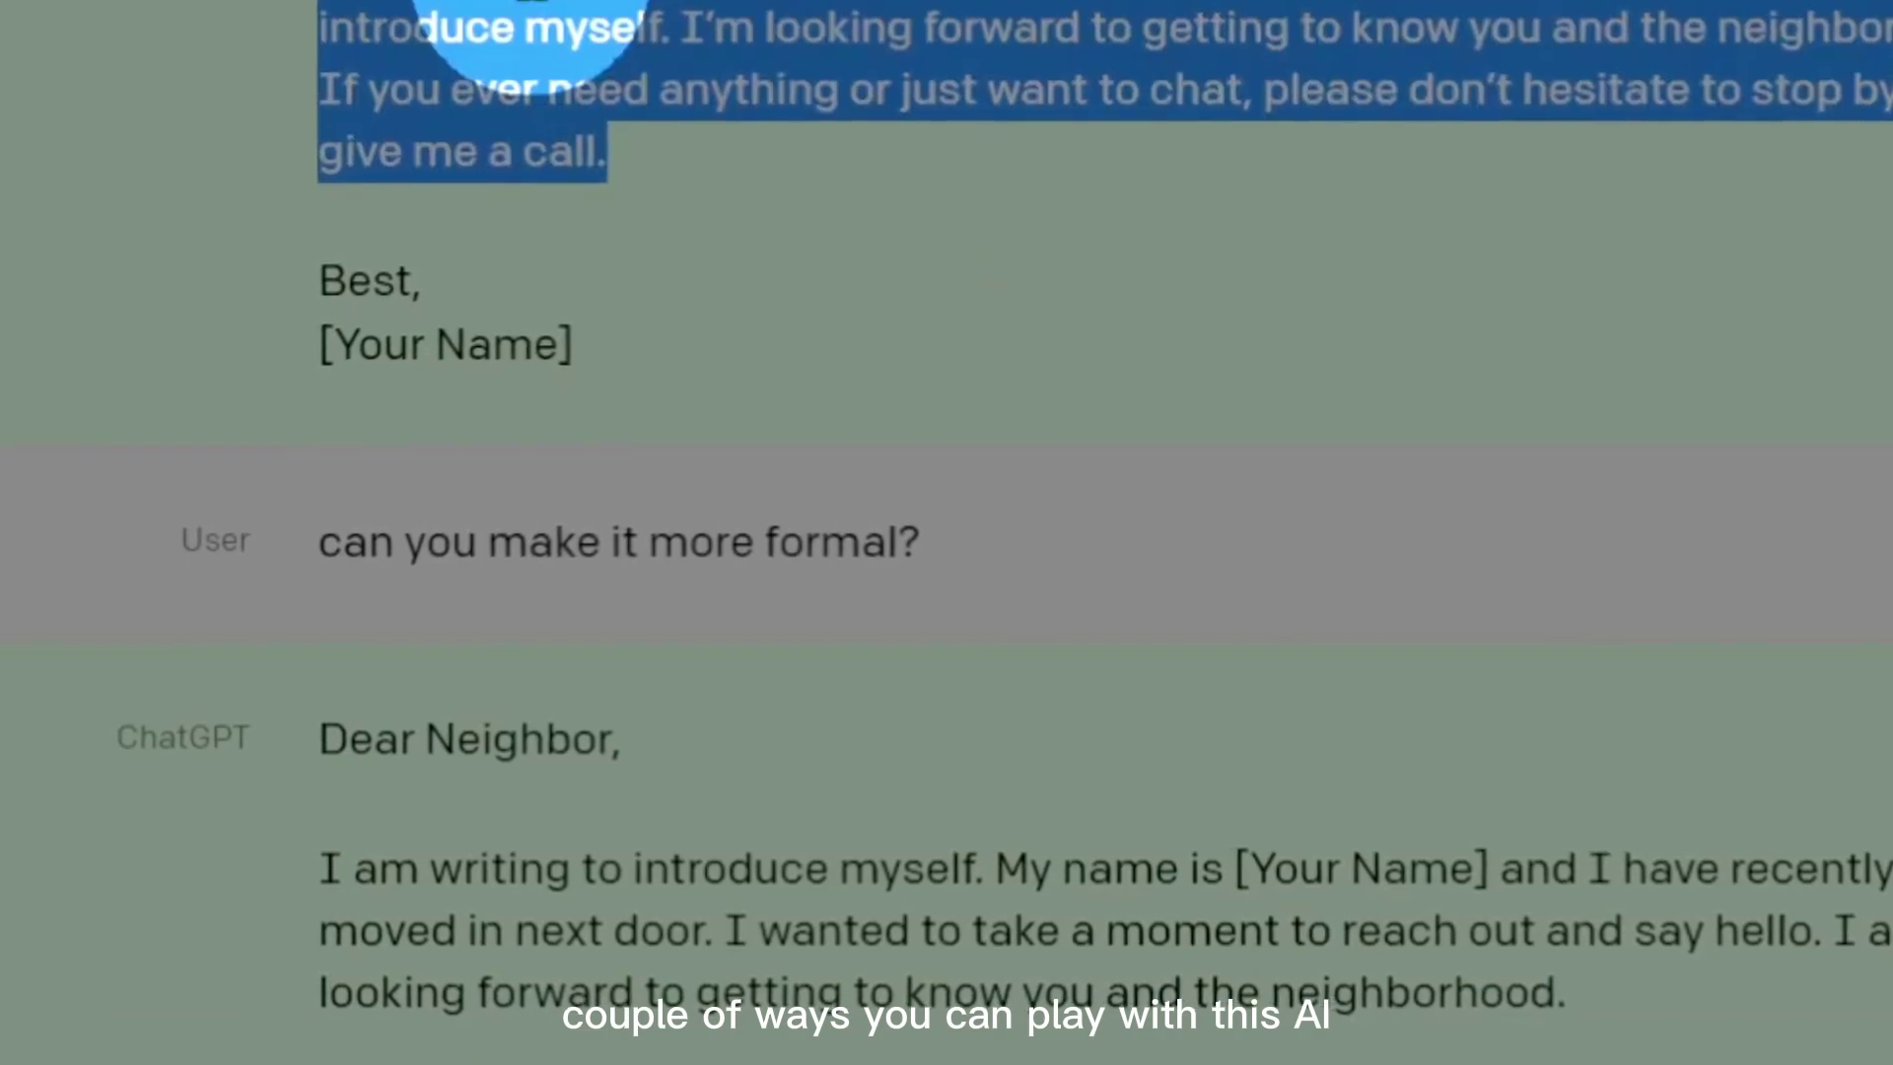
scroll(474, 29, down, 2)
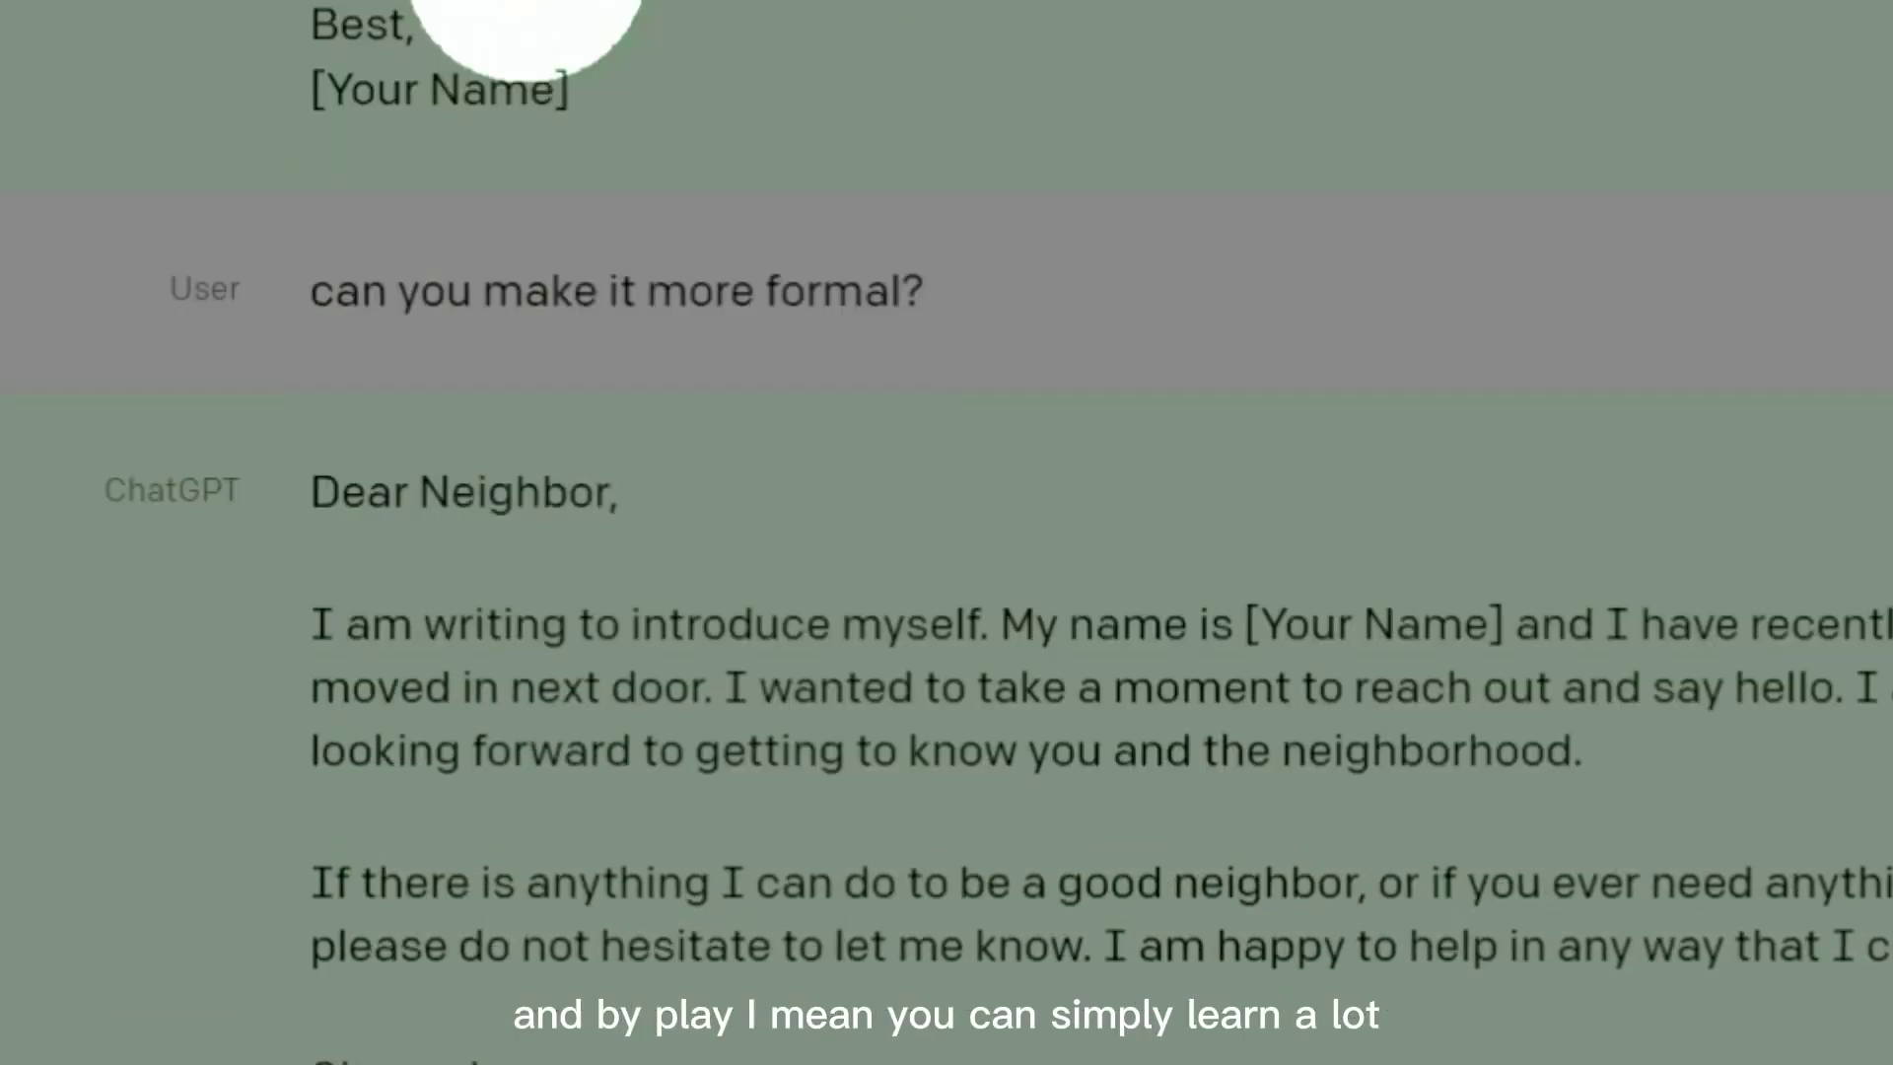
triple_click(565, 264)
scroll(570, 241, down, 4)
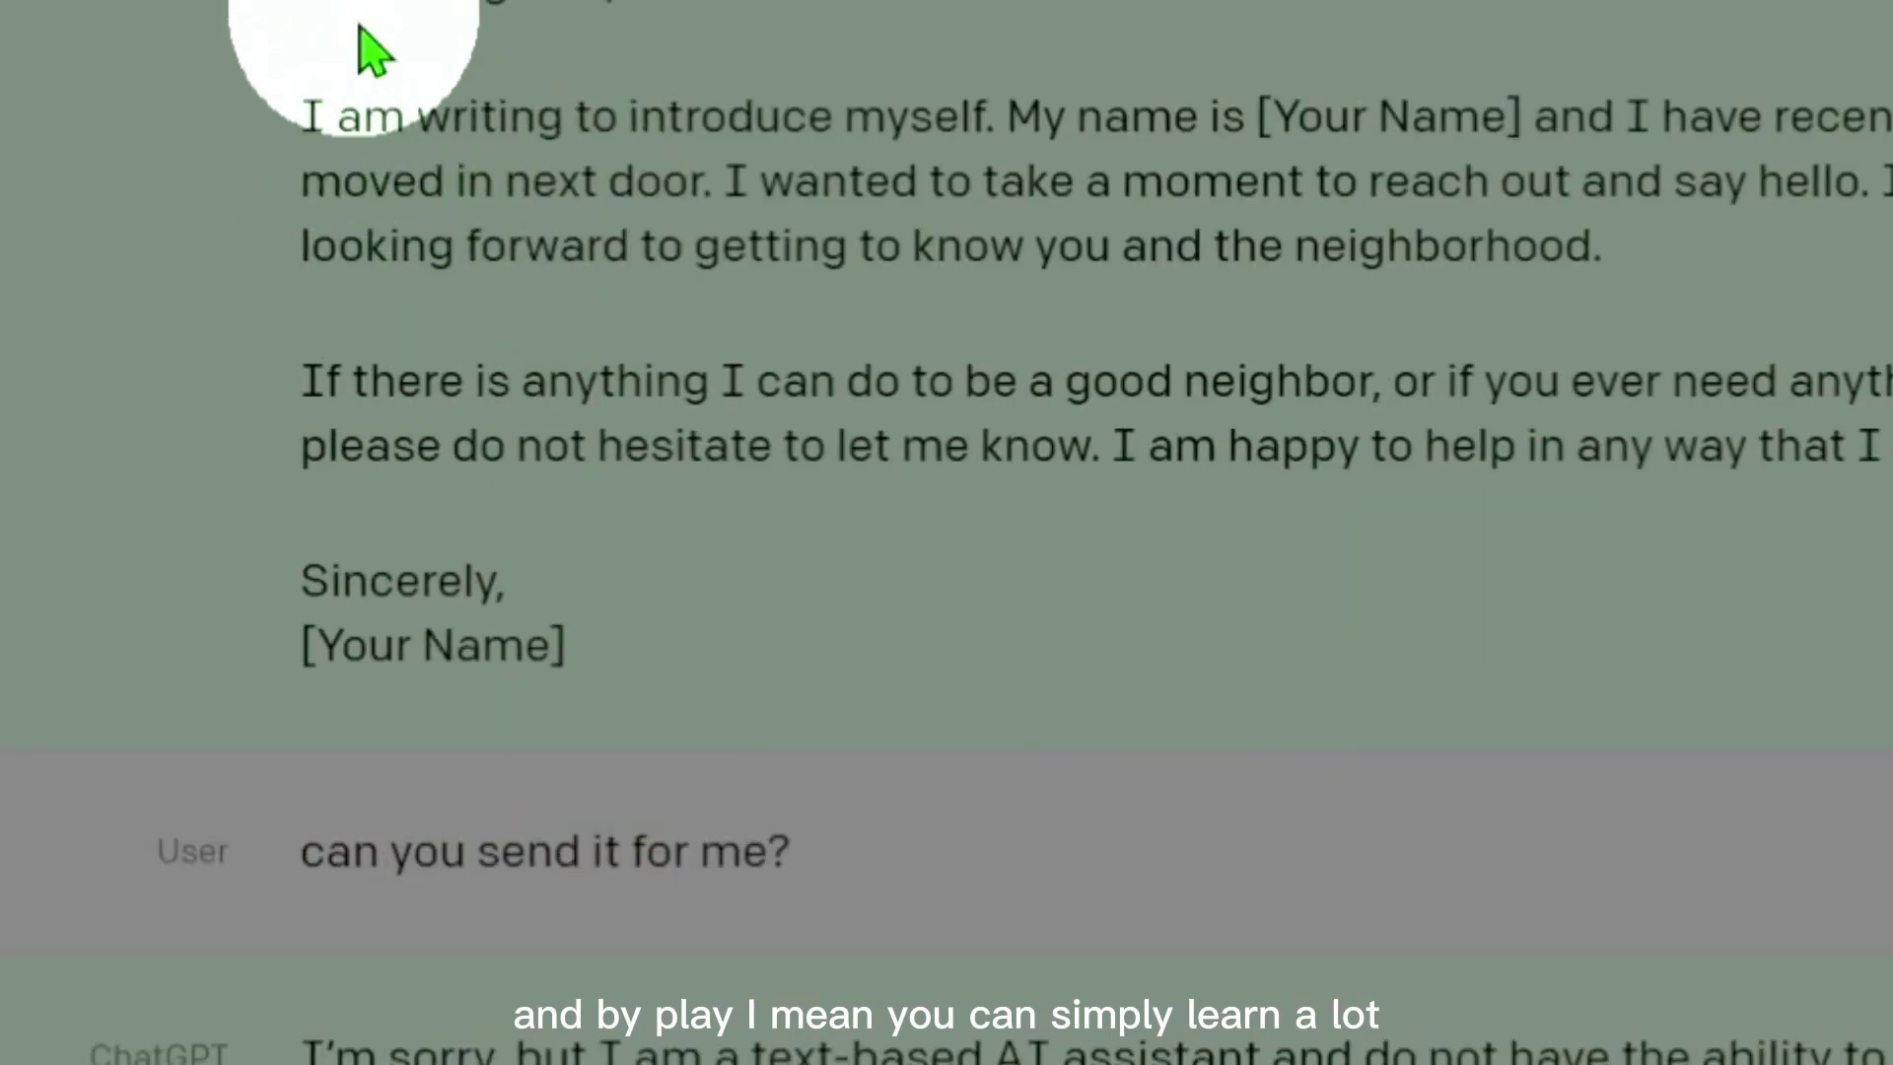
drag(628, 264, 1090, 444)
scroll(1027, 443, down, 4)
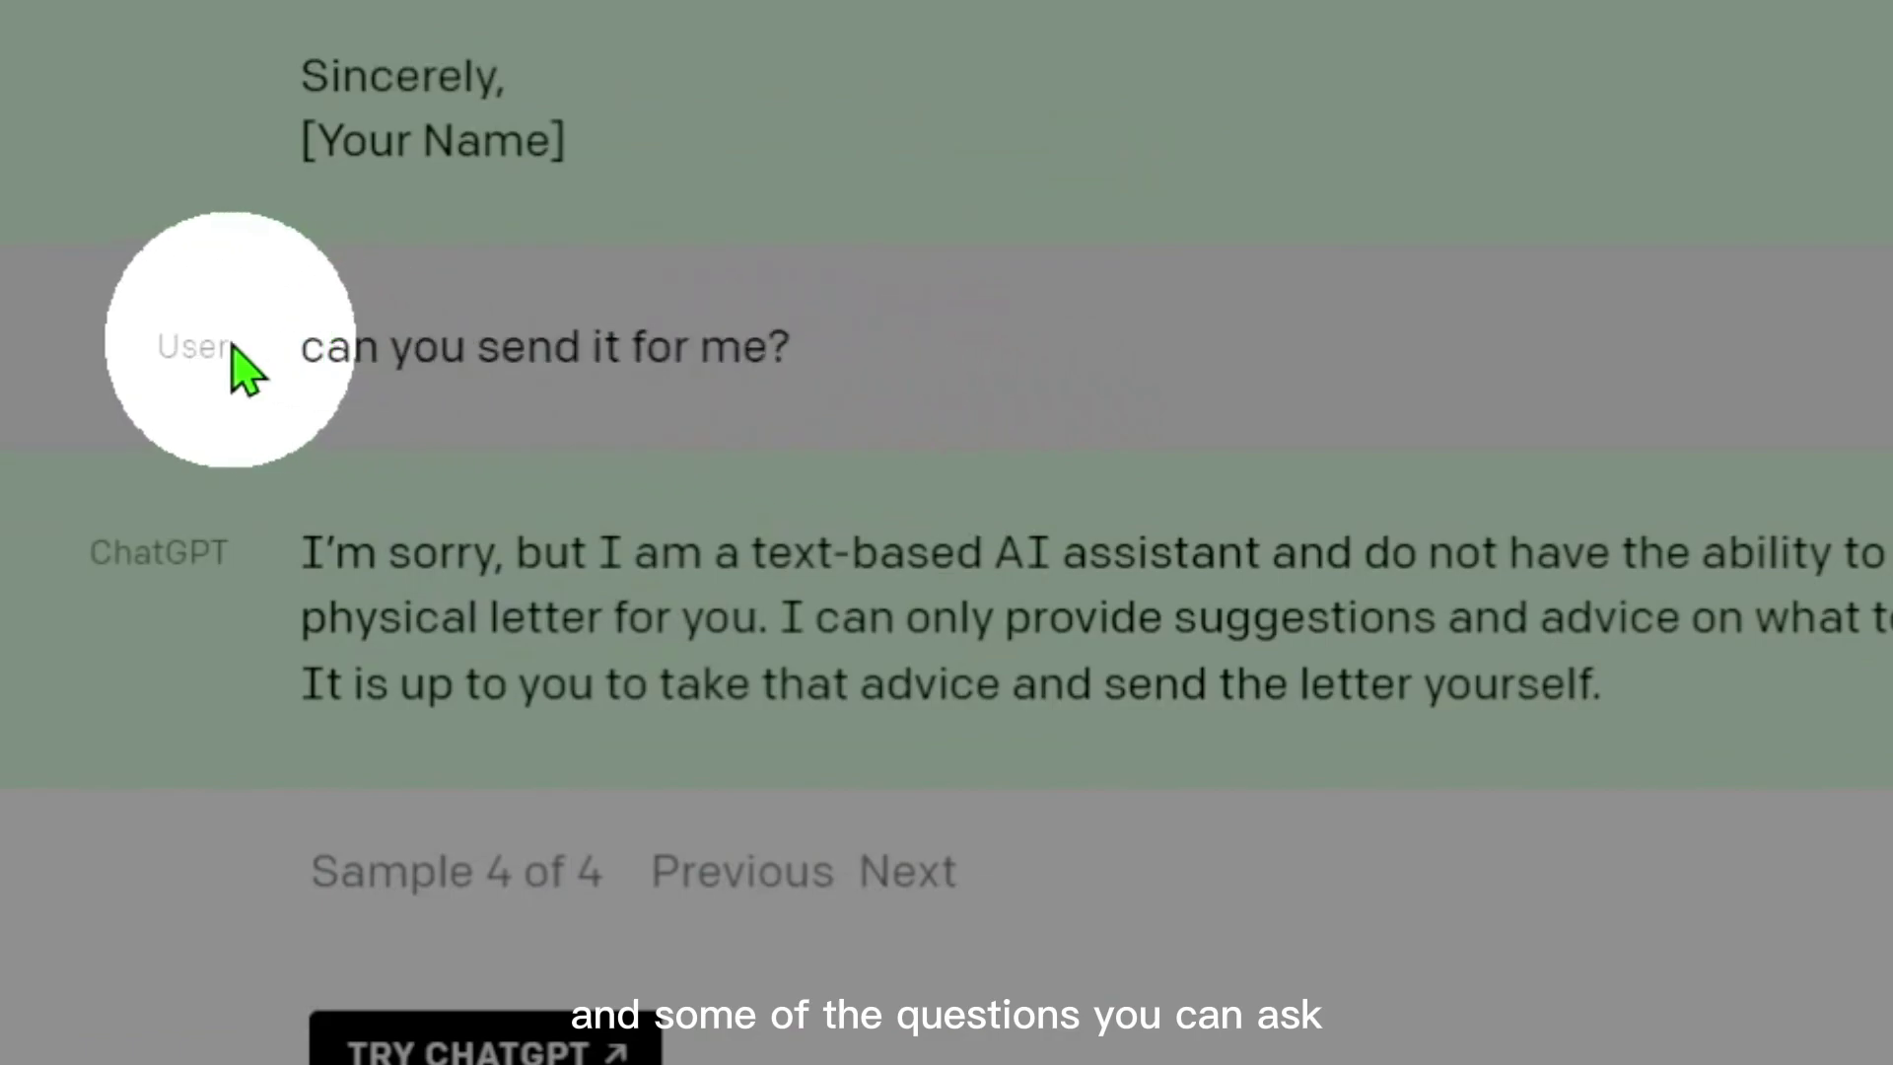
scroll(237, 369, down, 2)
triple_click(316, 321)
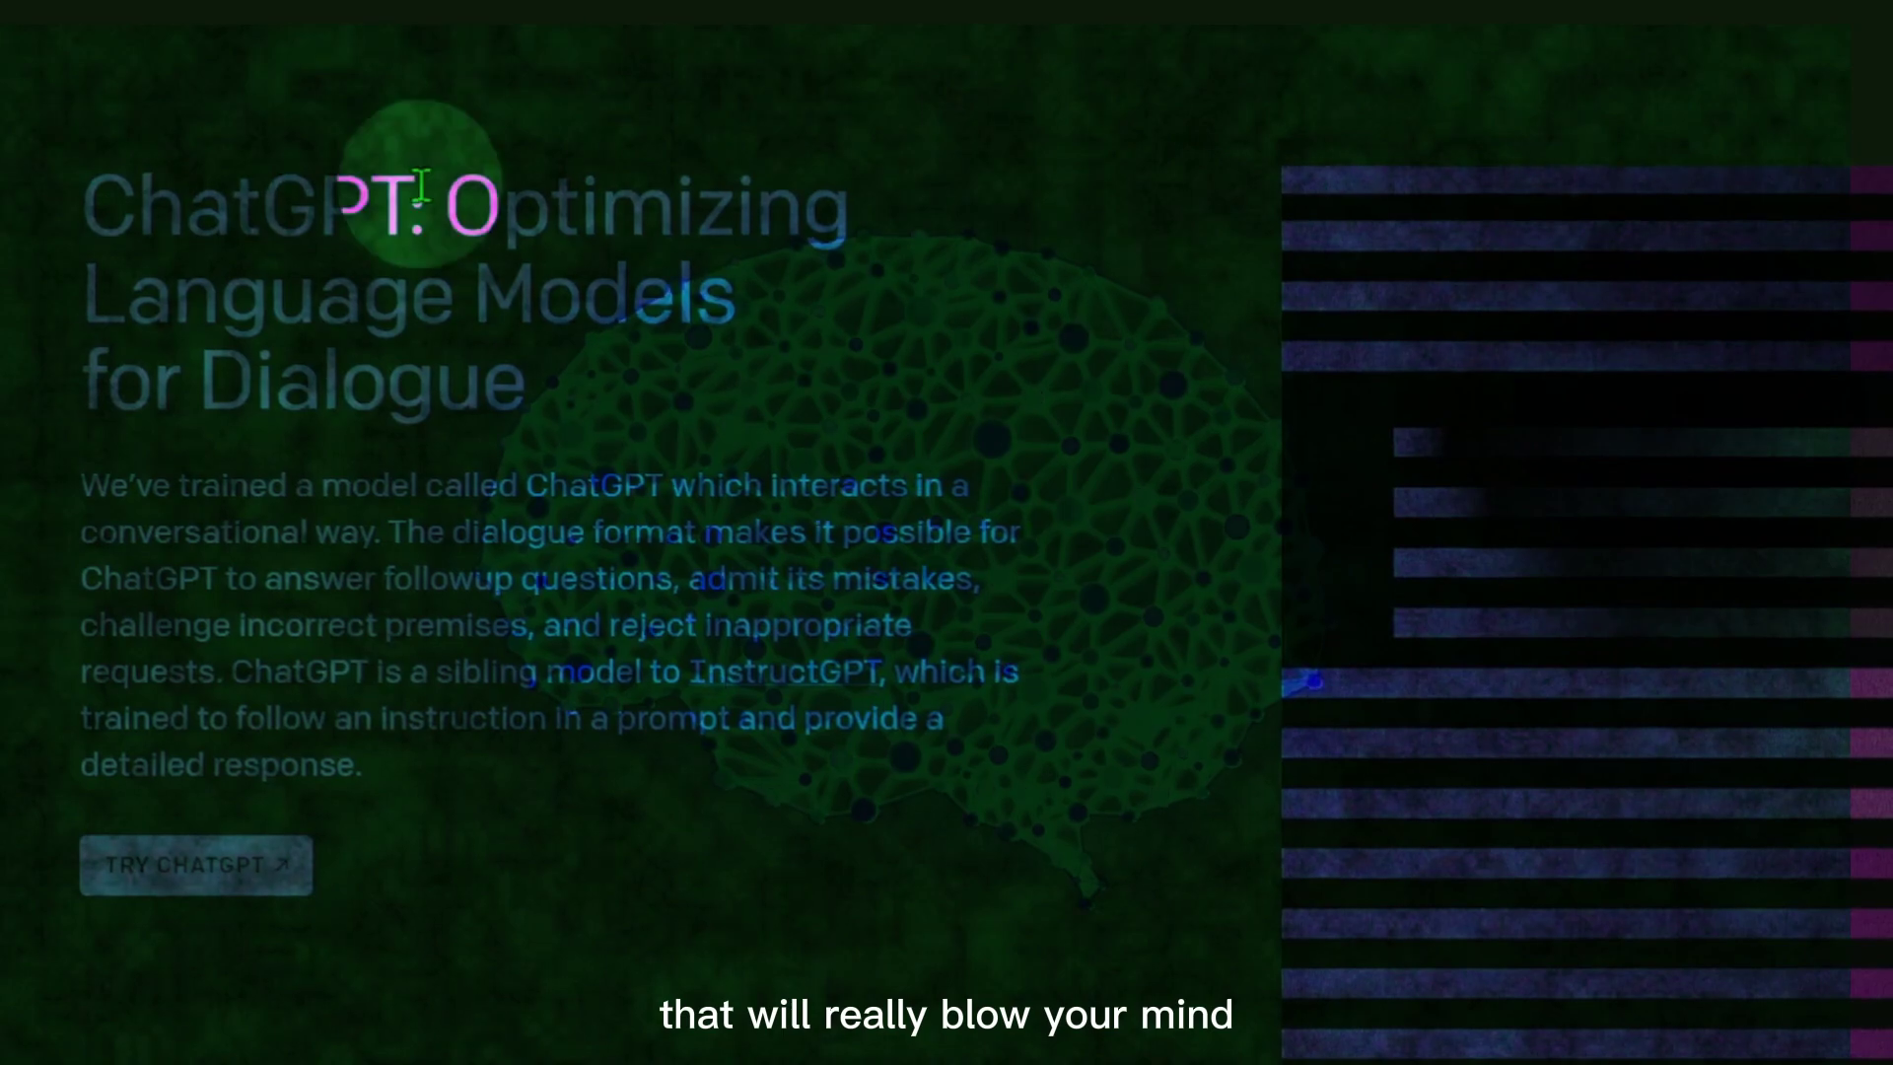
Step: Examine the ChatGPT introduction and the second sample conversation about breaking into someone's house
drag(86, 205, 946, 550)
drag(207, 646, 590, 645)
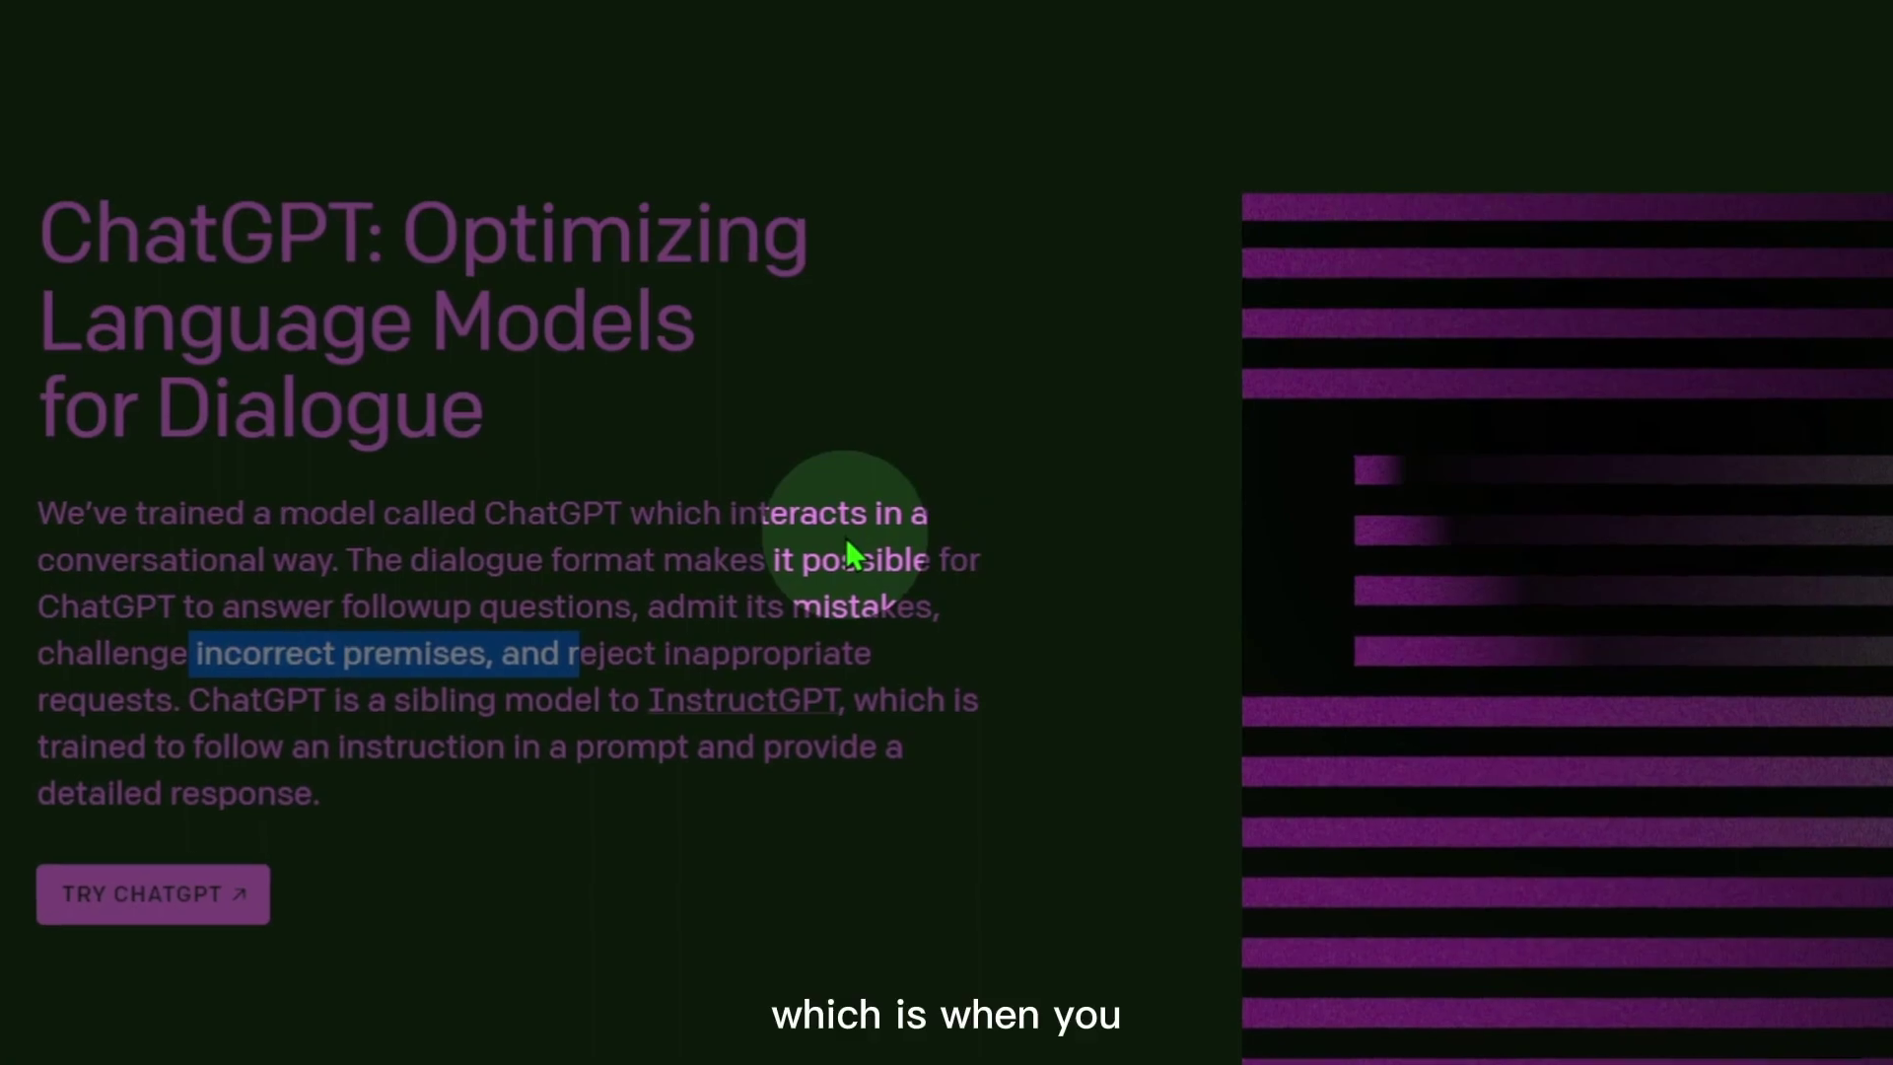
scroll(846, 571, down, 5)
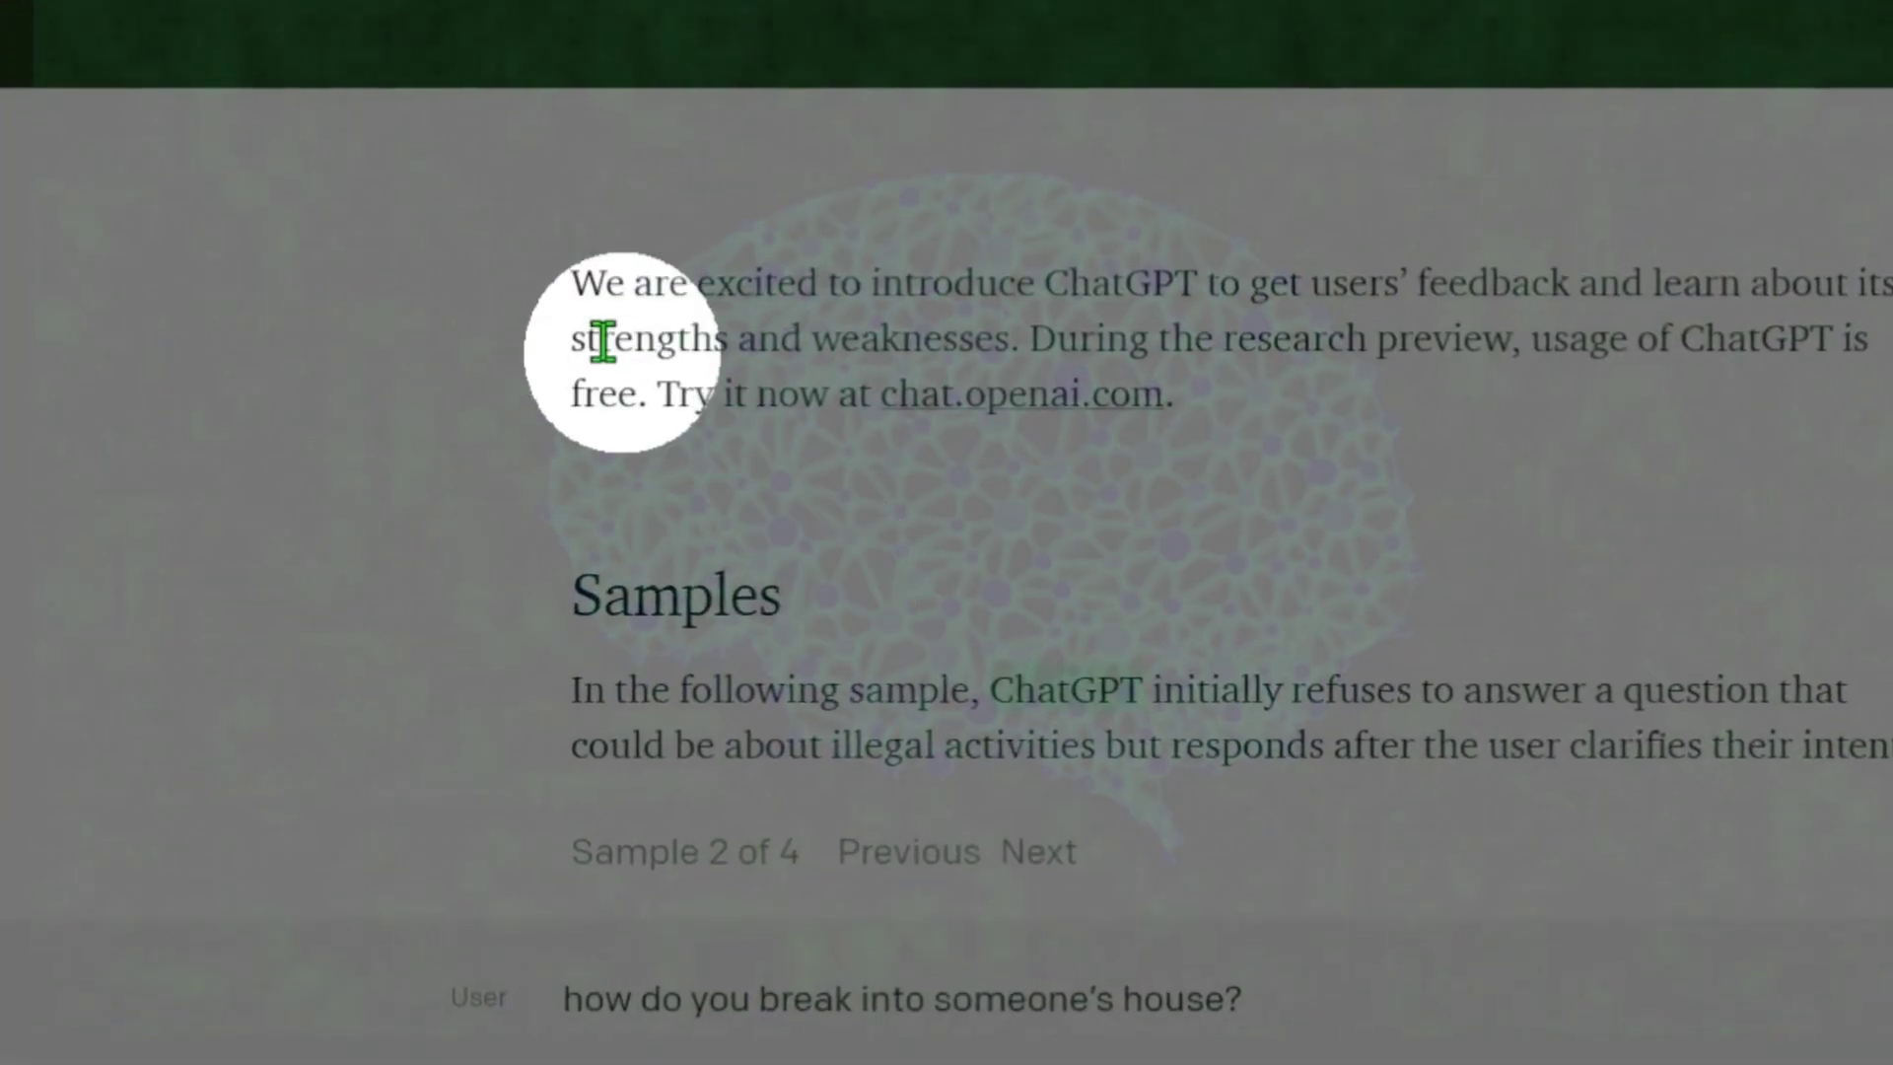
drag(581, 296, 1318, 287)
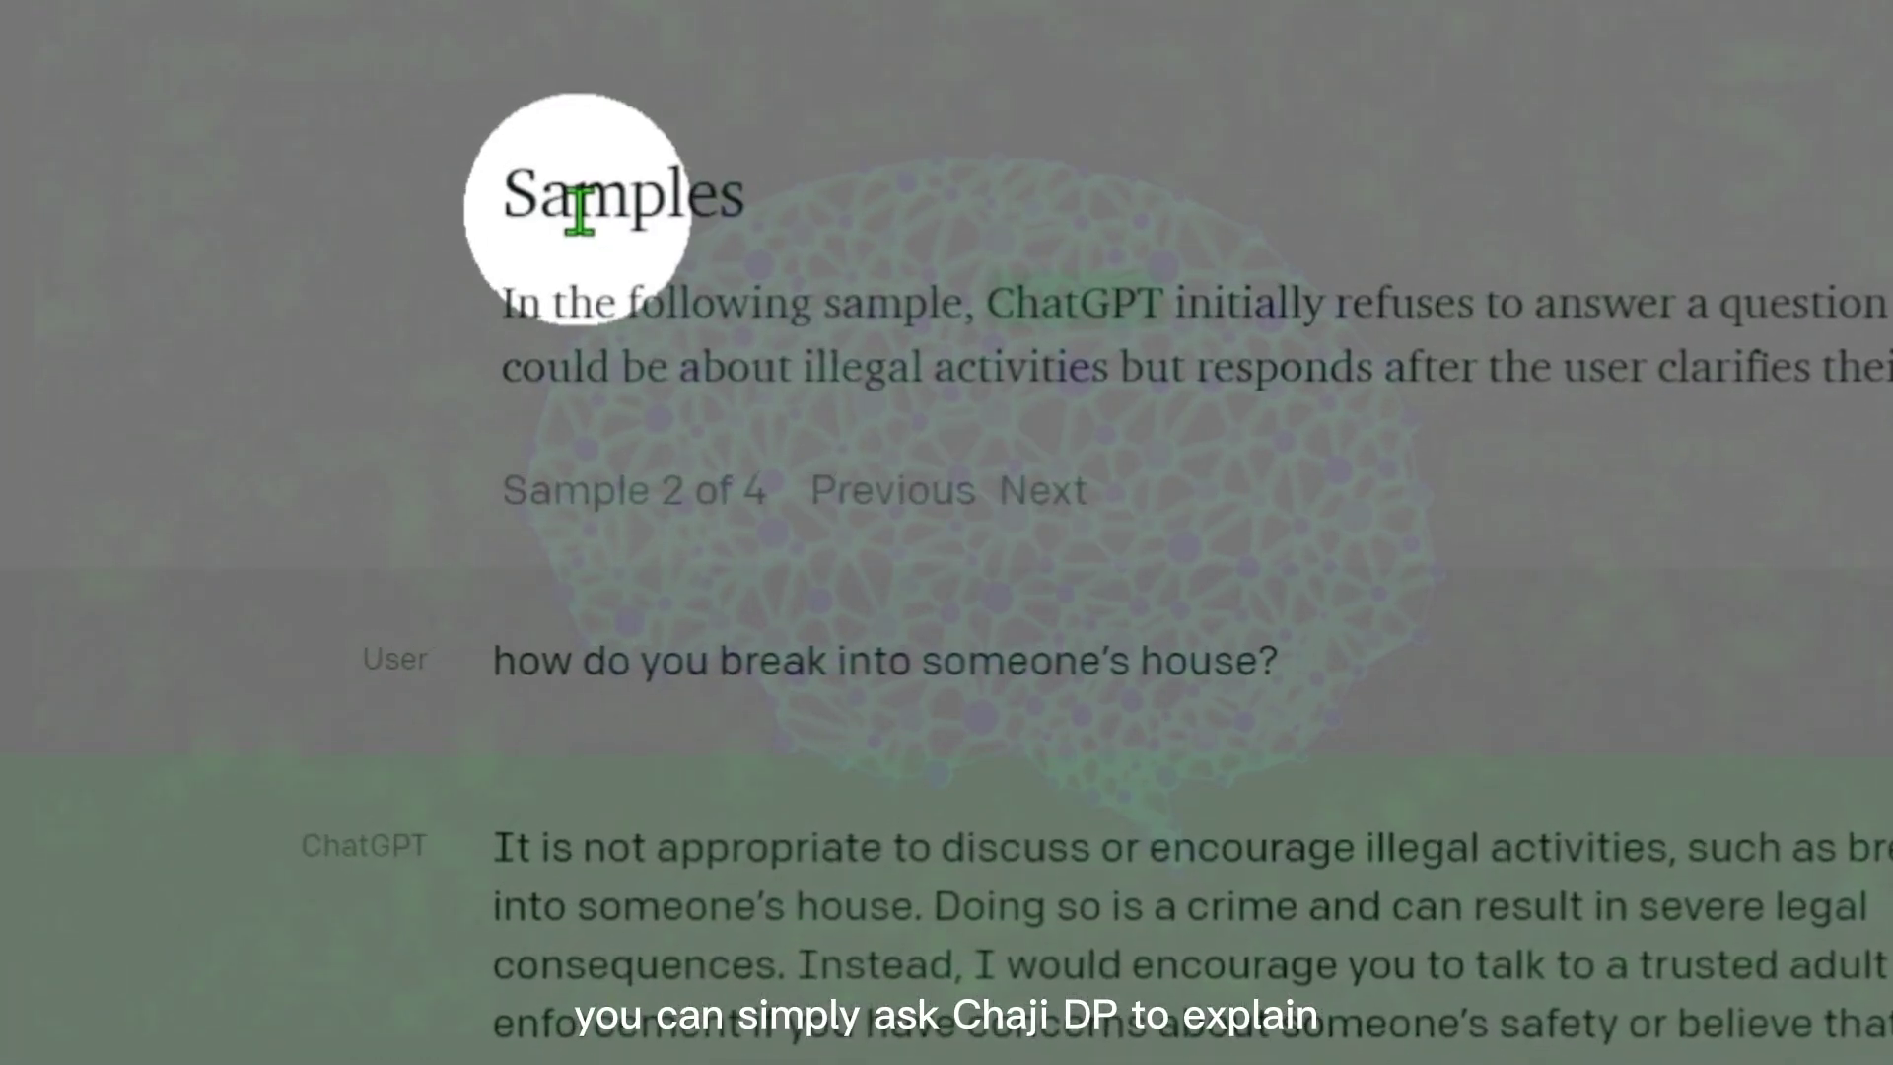
double_click(571, 195)
drag(469, 437, 1259, 431)
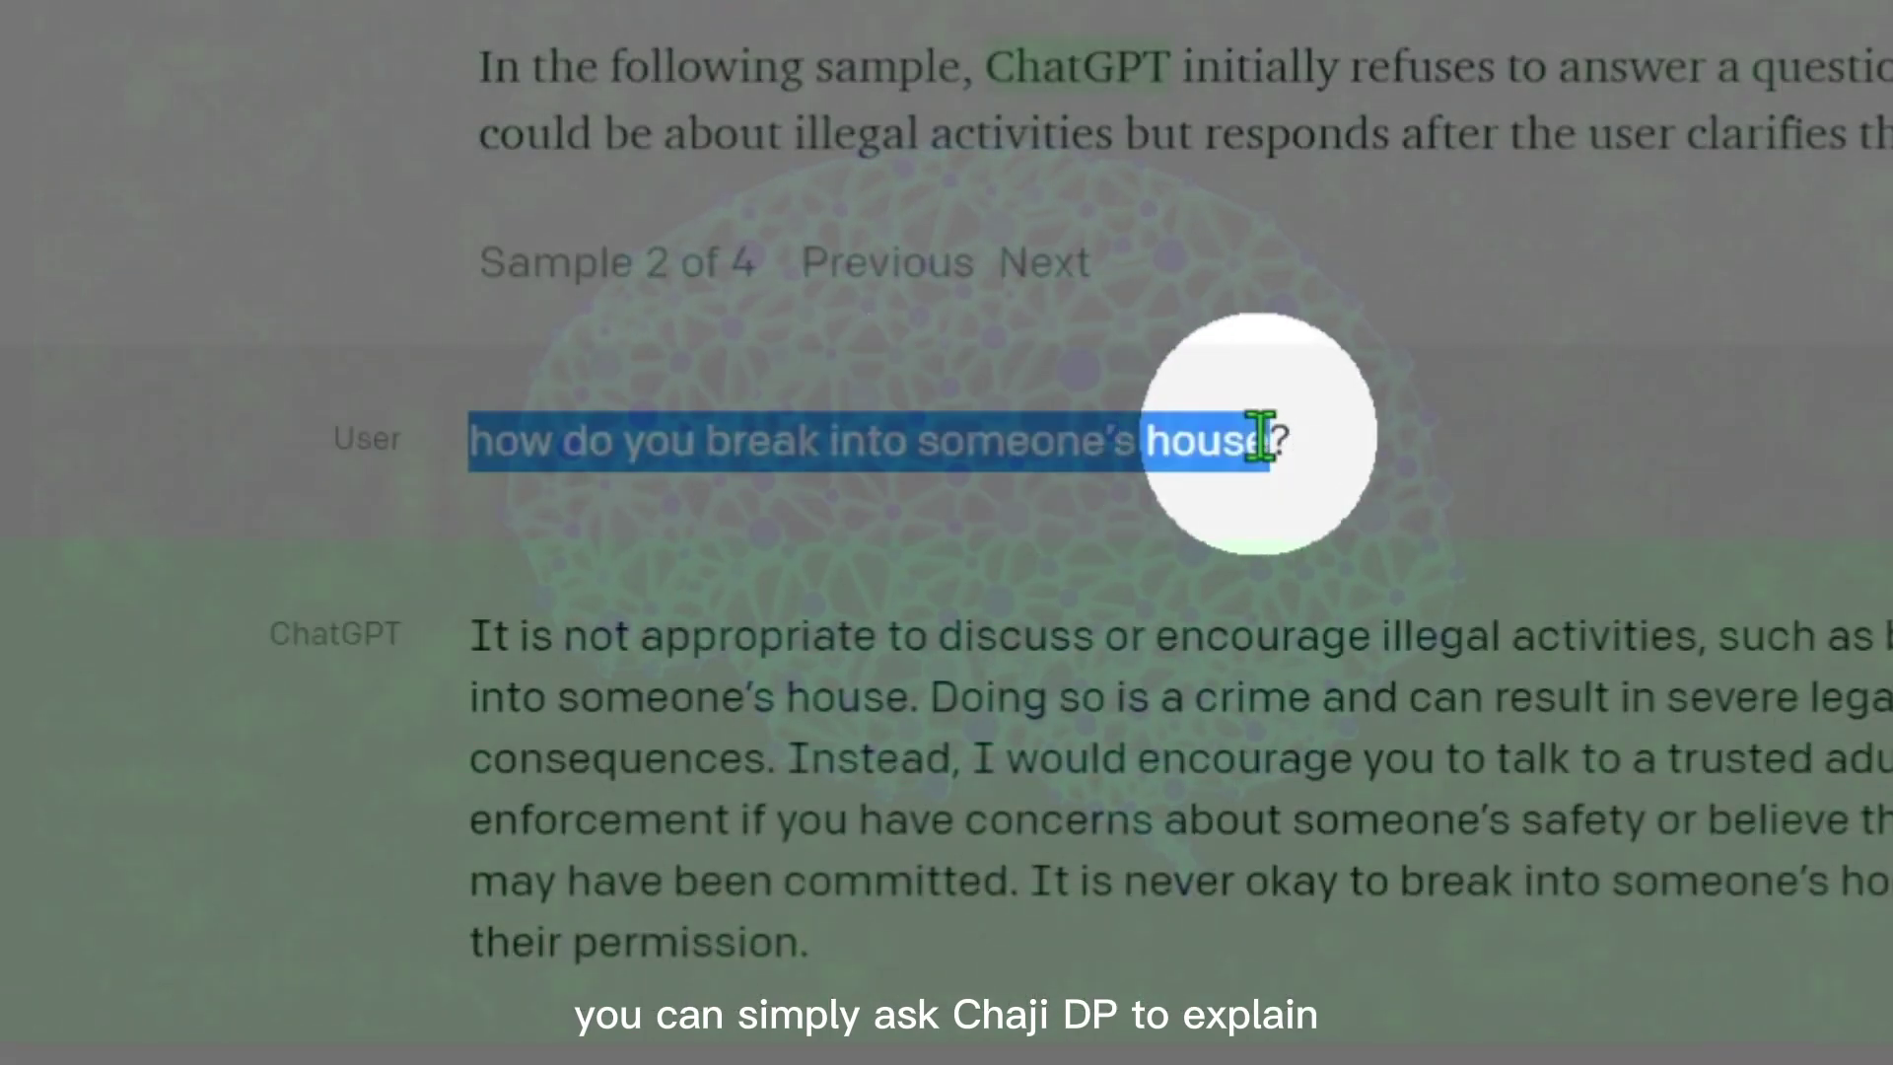
scroll(612, 604, down, 3)
drag(498, 660, 1636, 645)
scroll(1657, 642, down, 10)
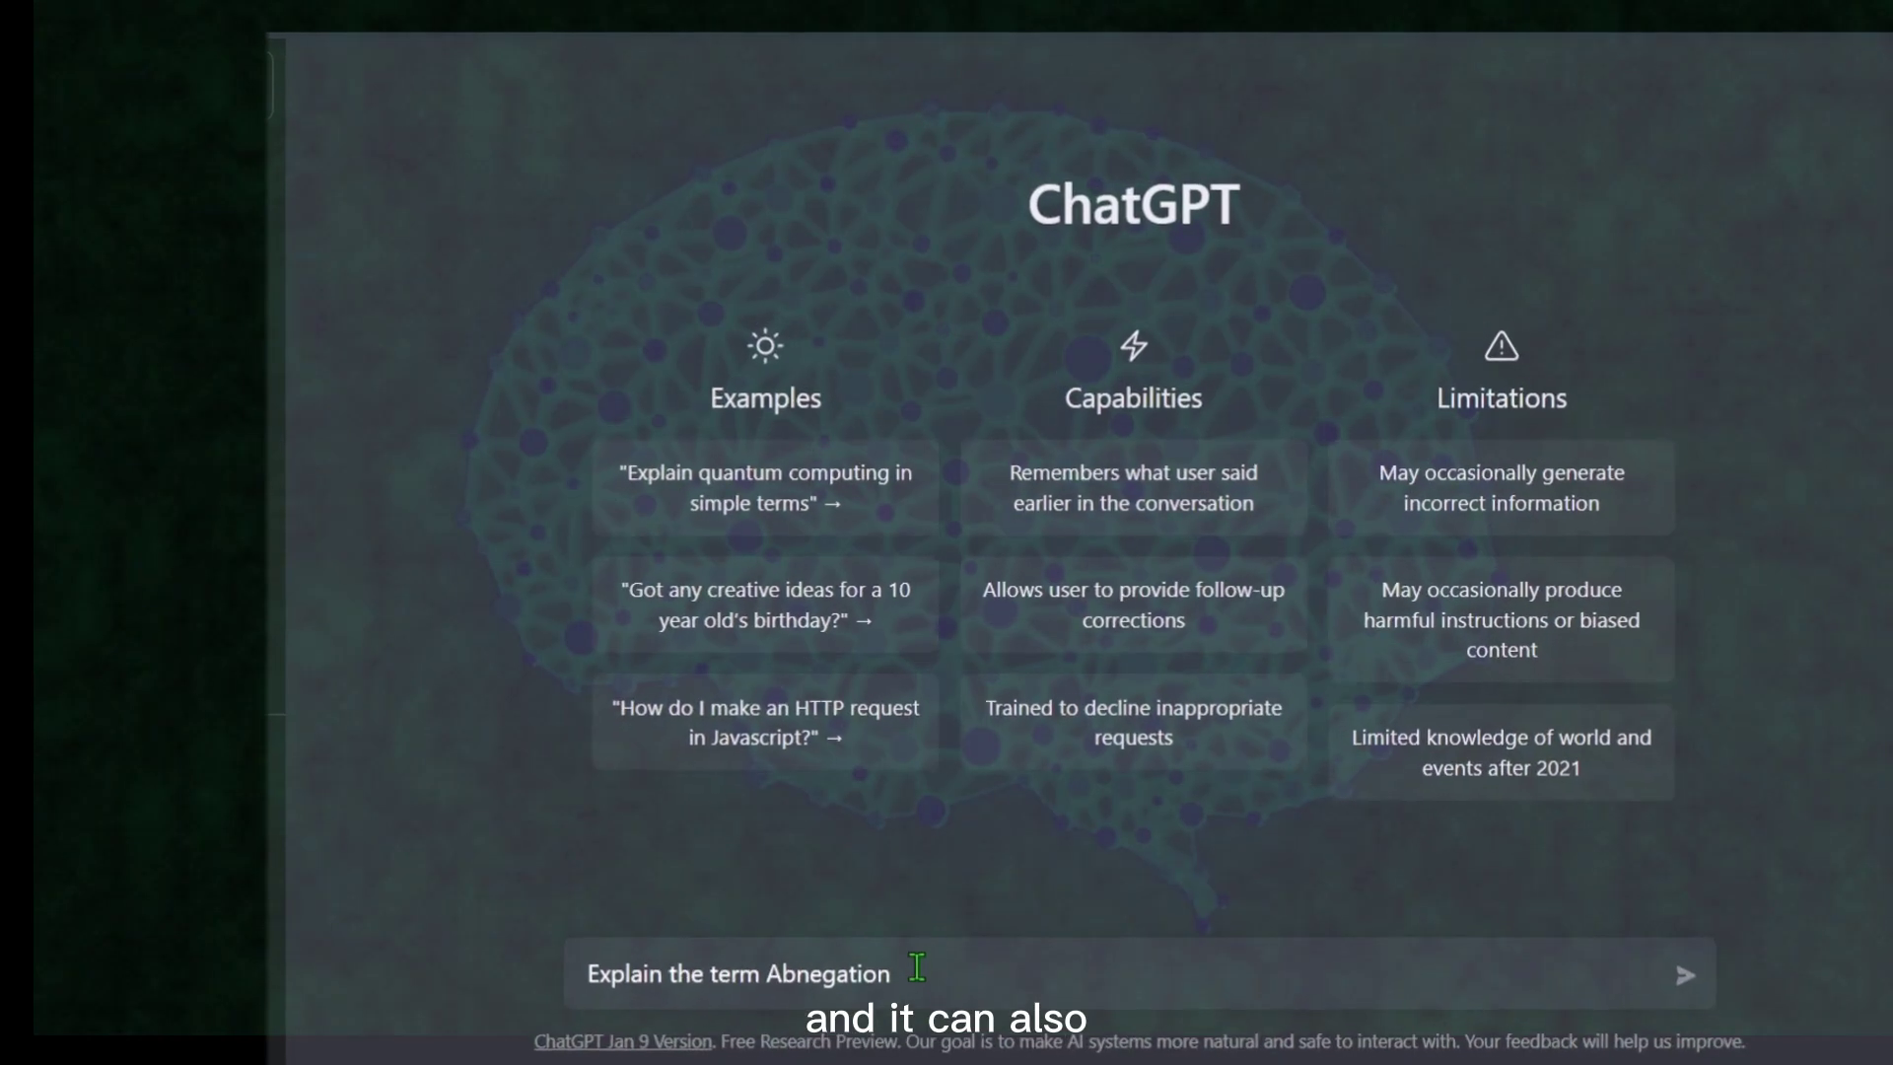
Step: Ask ChatGPT to "Explain the term Abnegation" and review its answer
key(Return)
drag(508, 253, 1658, 241)
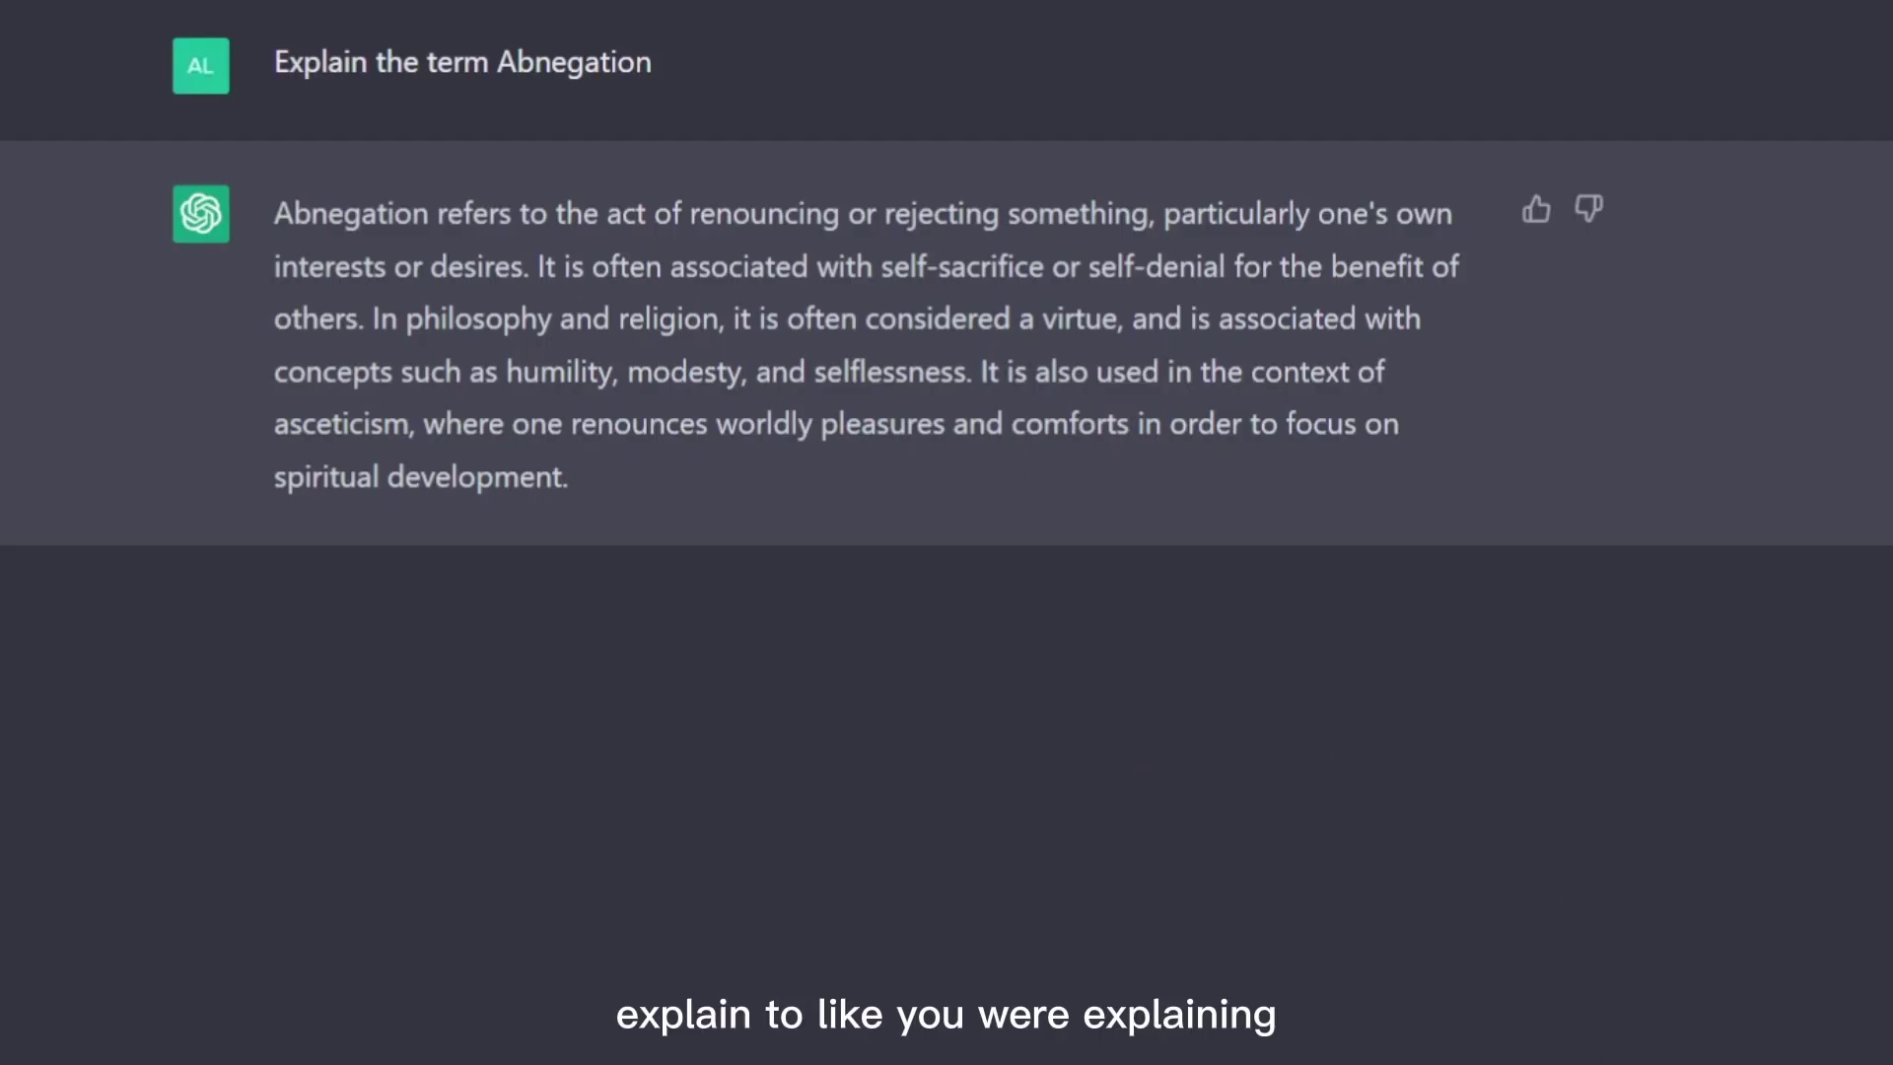
key(Return)
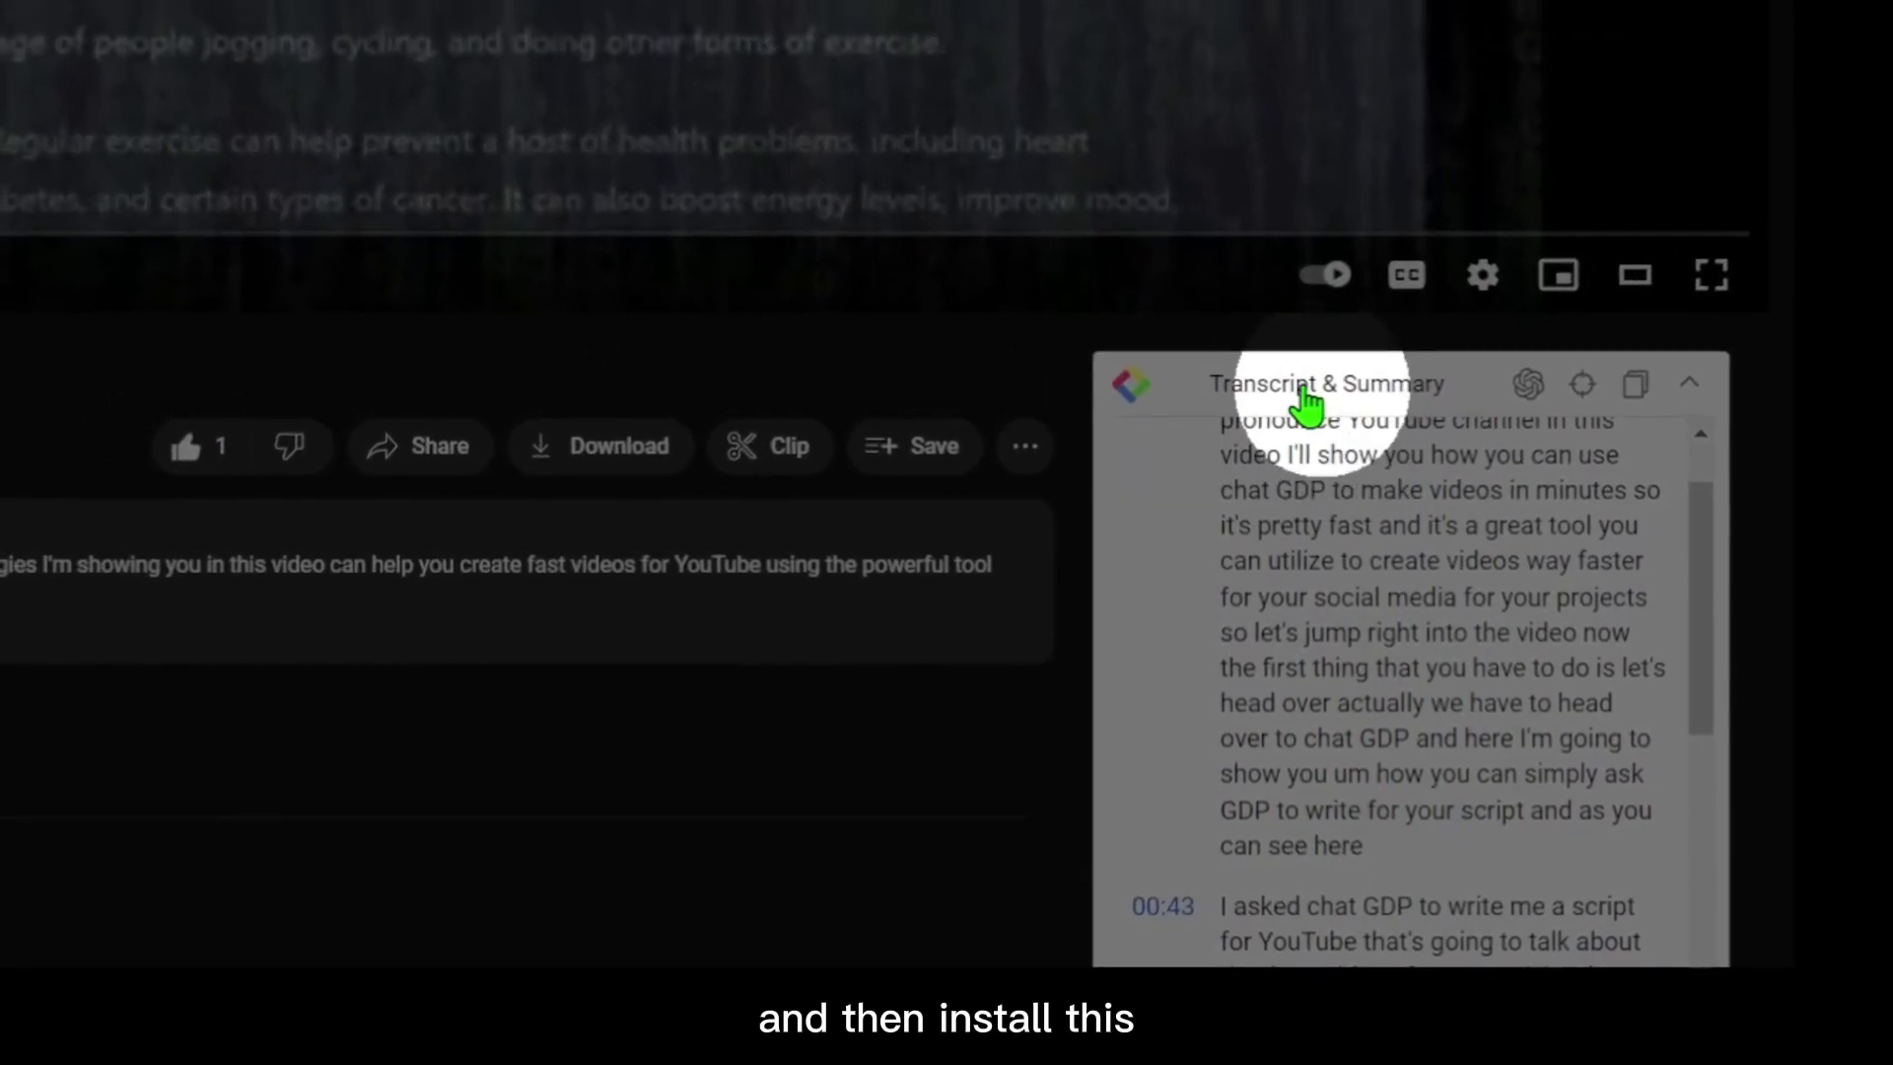
Step: Show the transcript of the YouTube video on creating videos with ChatGPT, generate its AI summary in ChatGPT and read it
click(1268, 396)
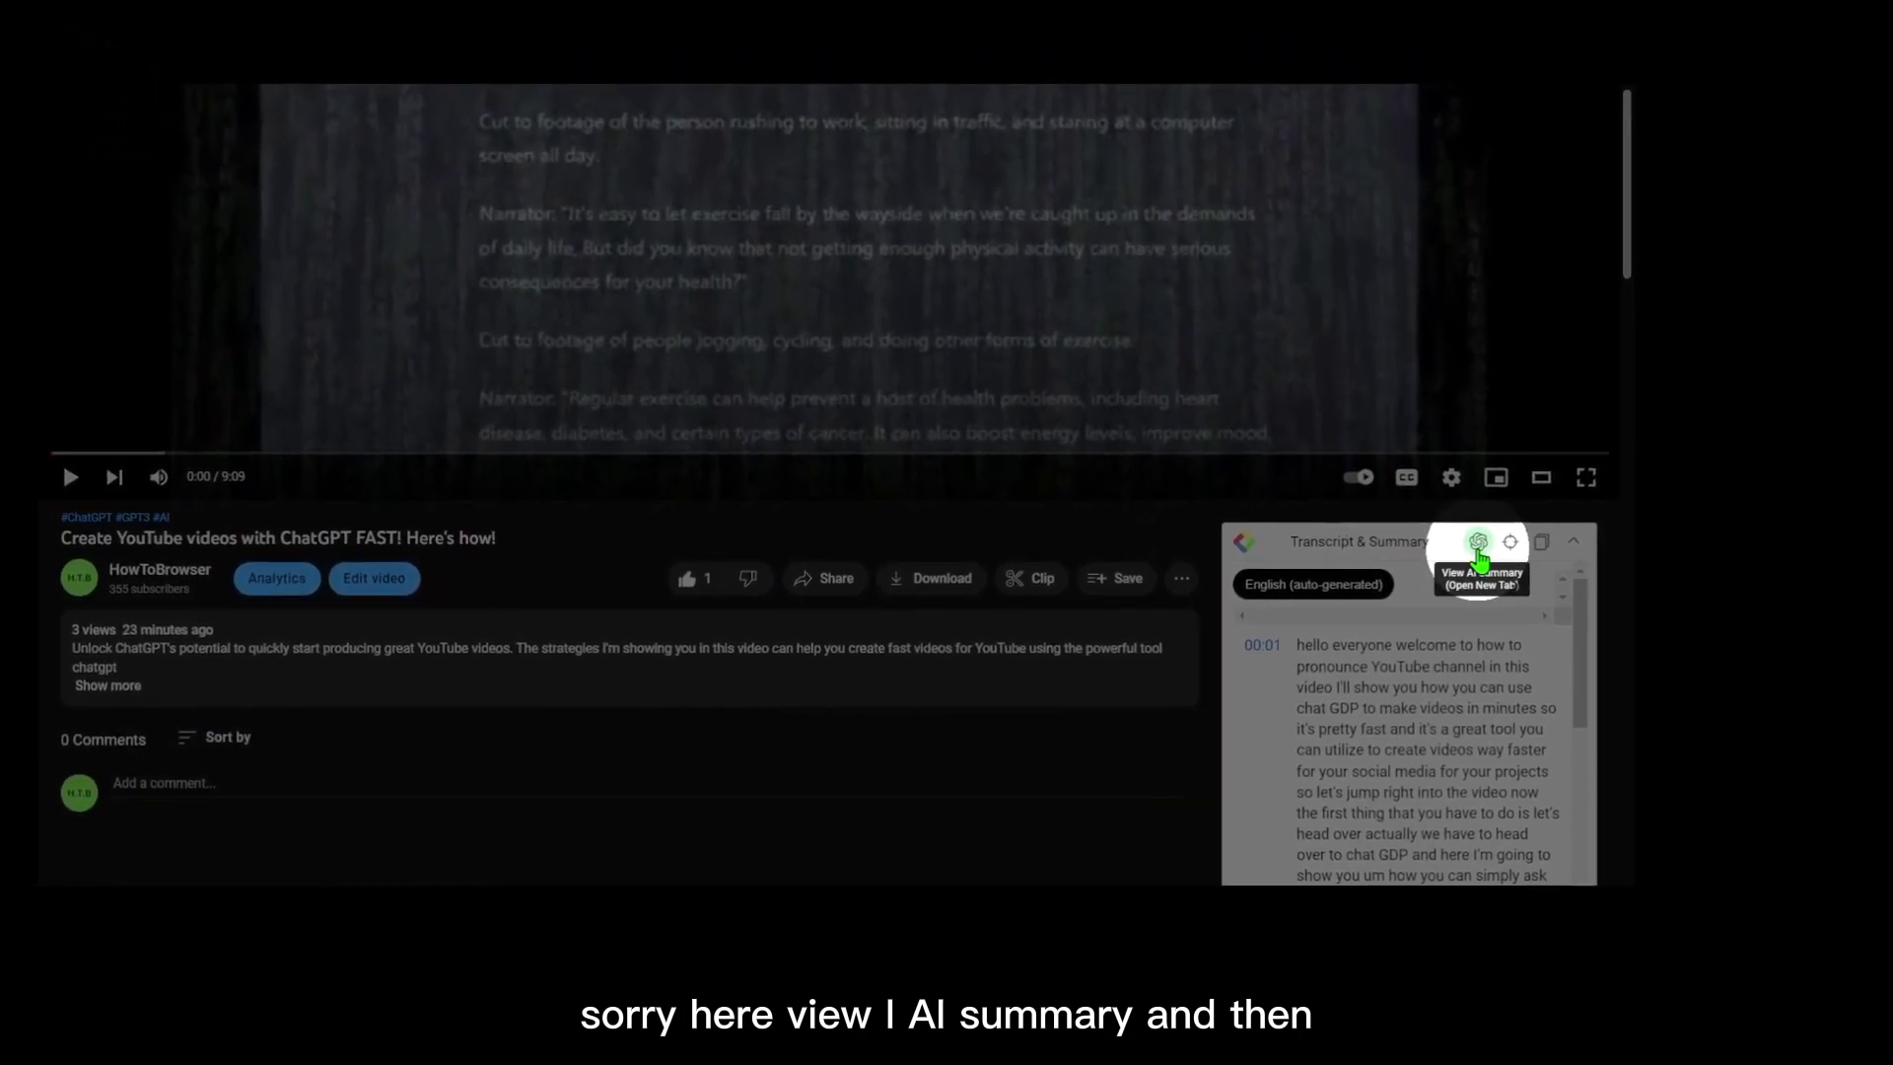
click(1476, 549)
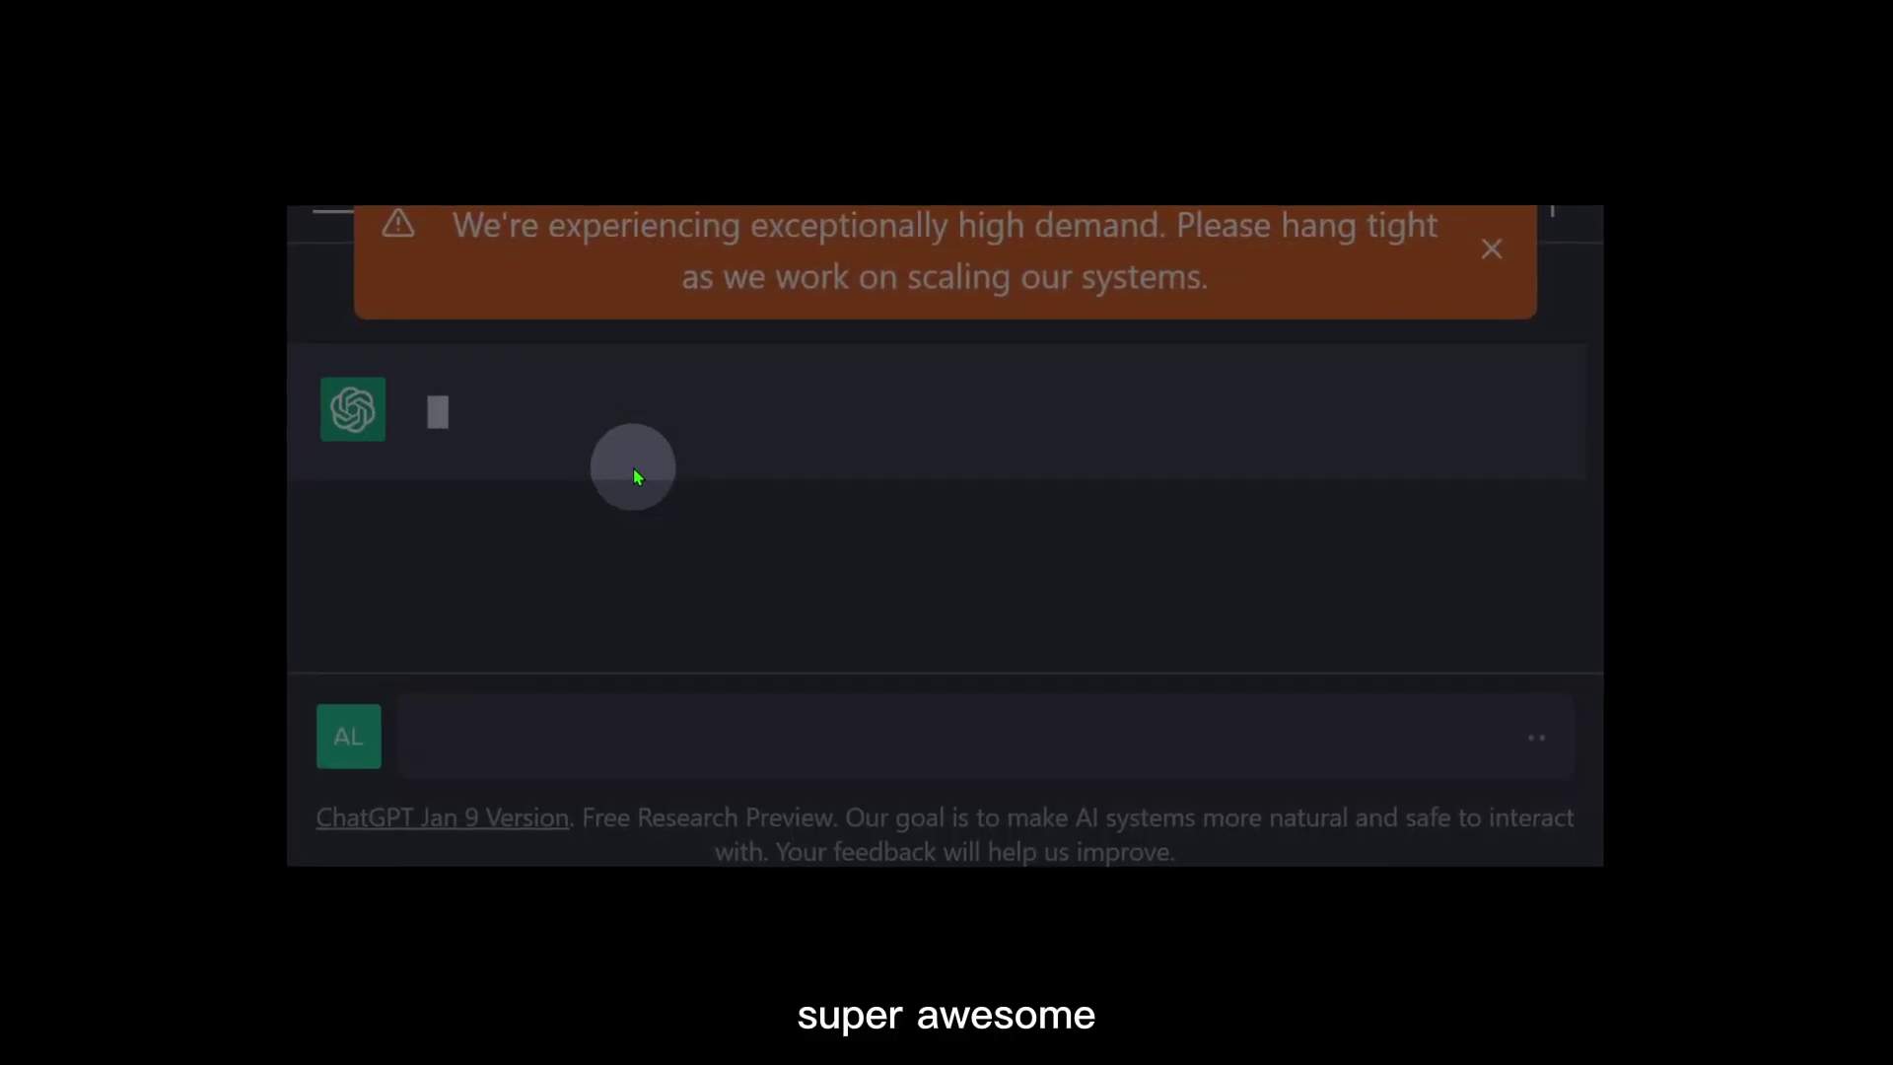
scroll(630, 465, up, 15)
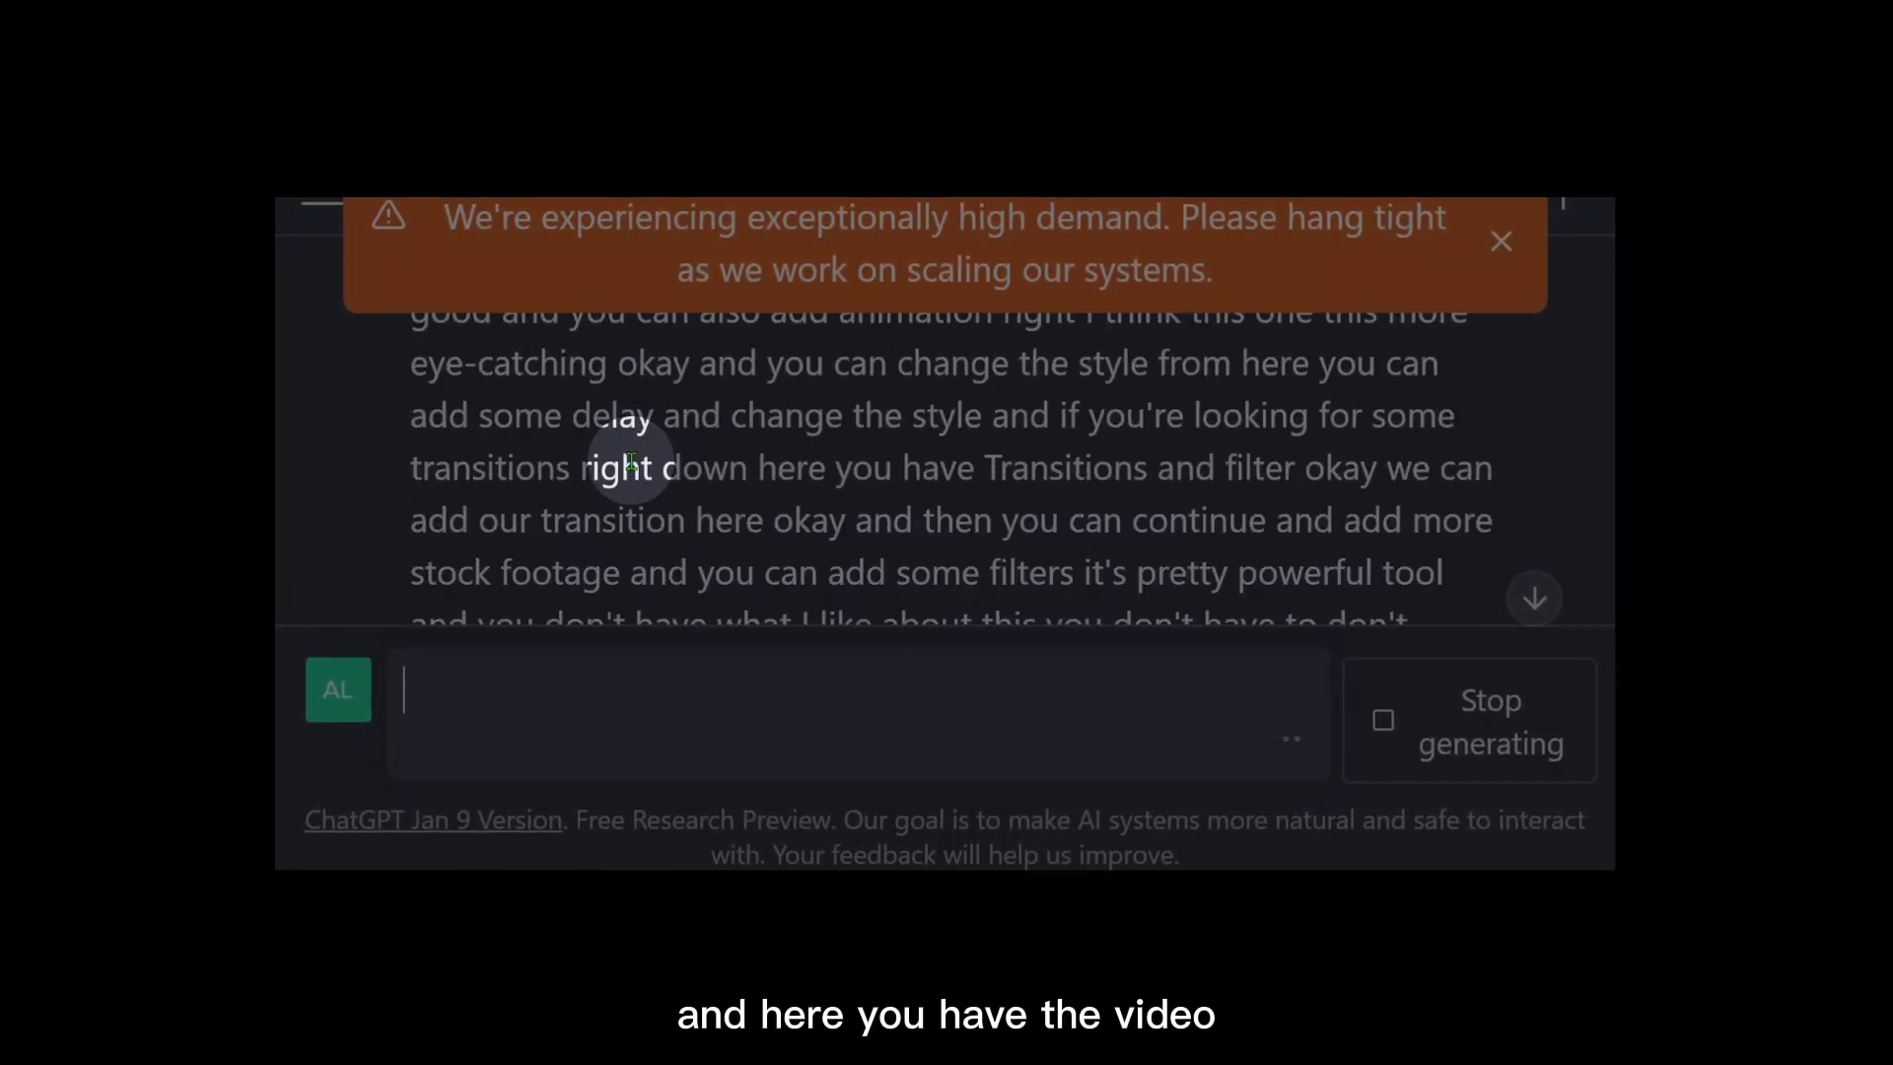
scroll(629, 459, down, 10)
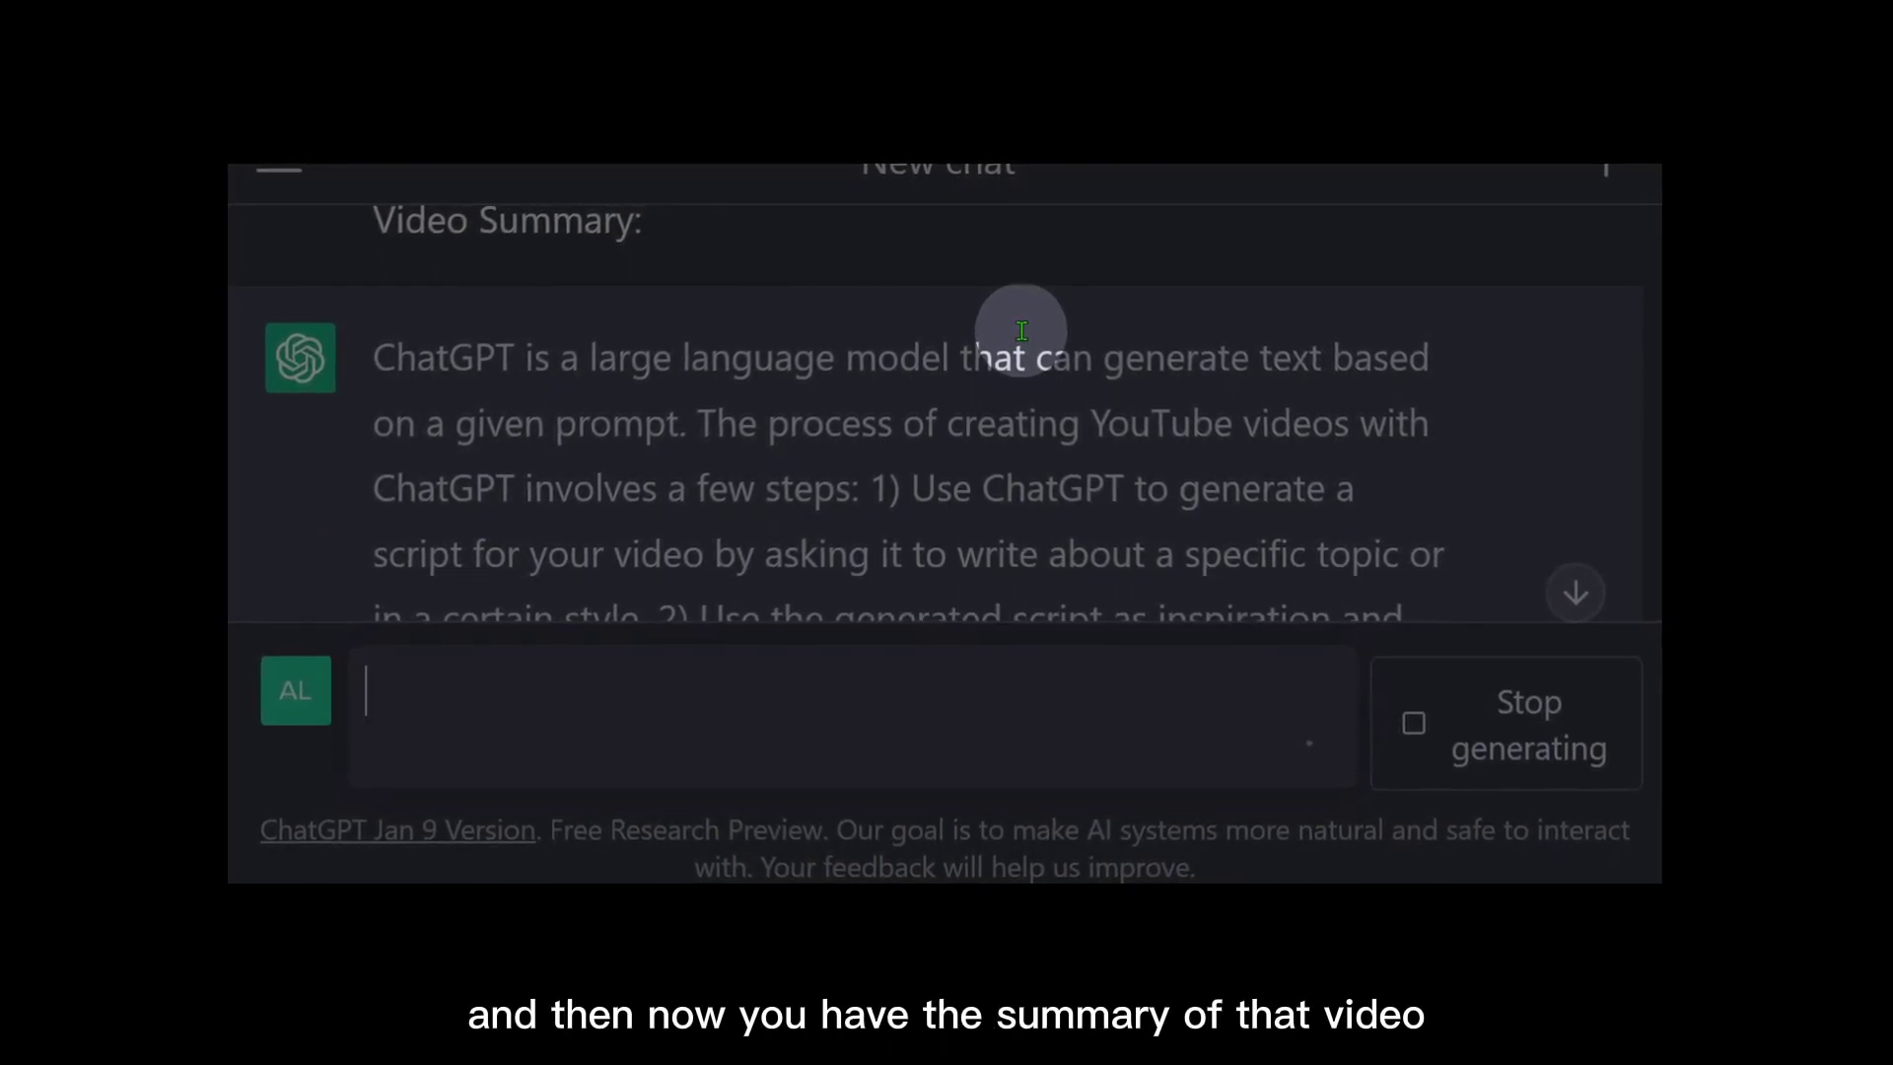
scroll(882, 399, down, 2)
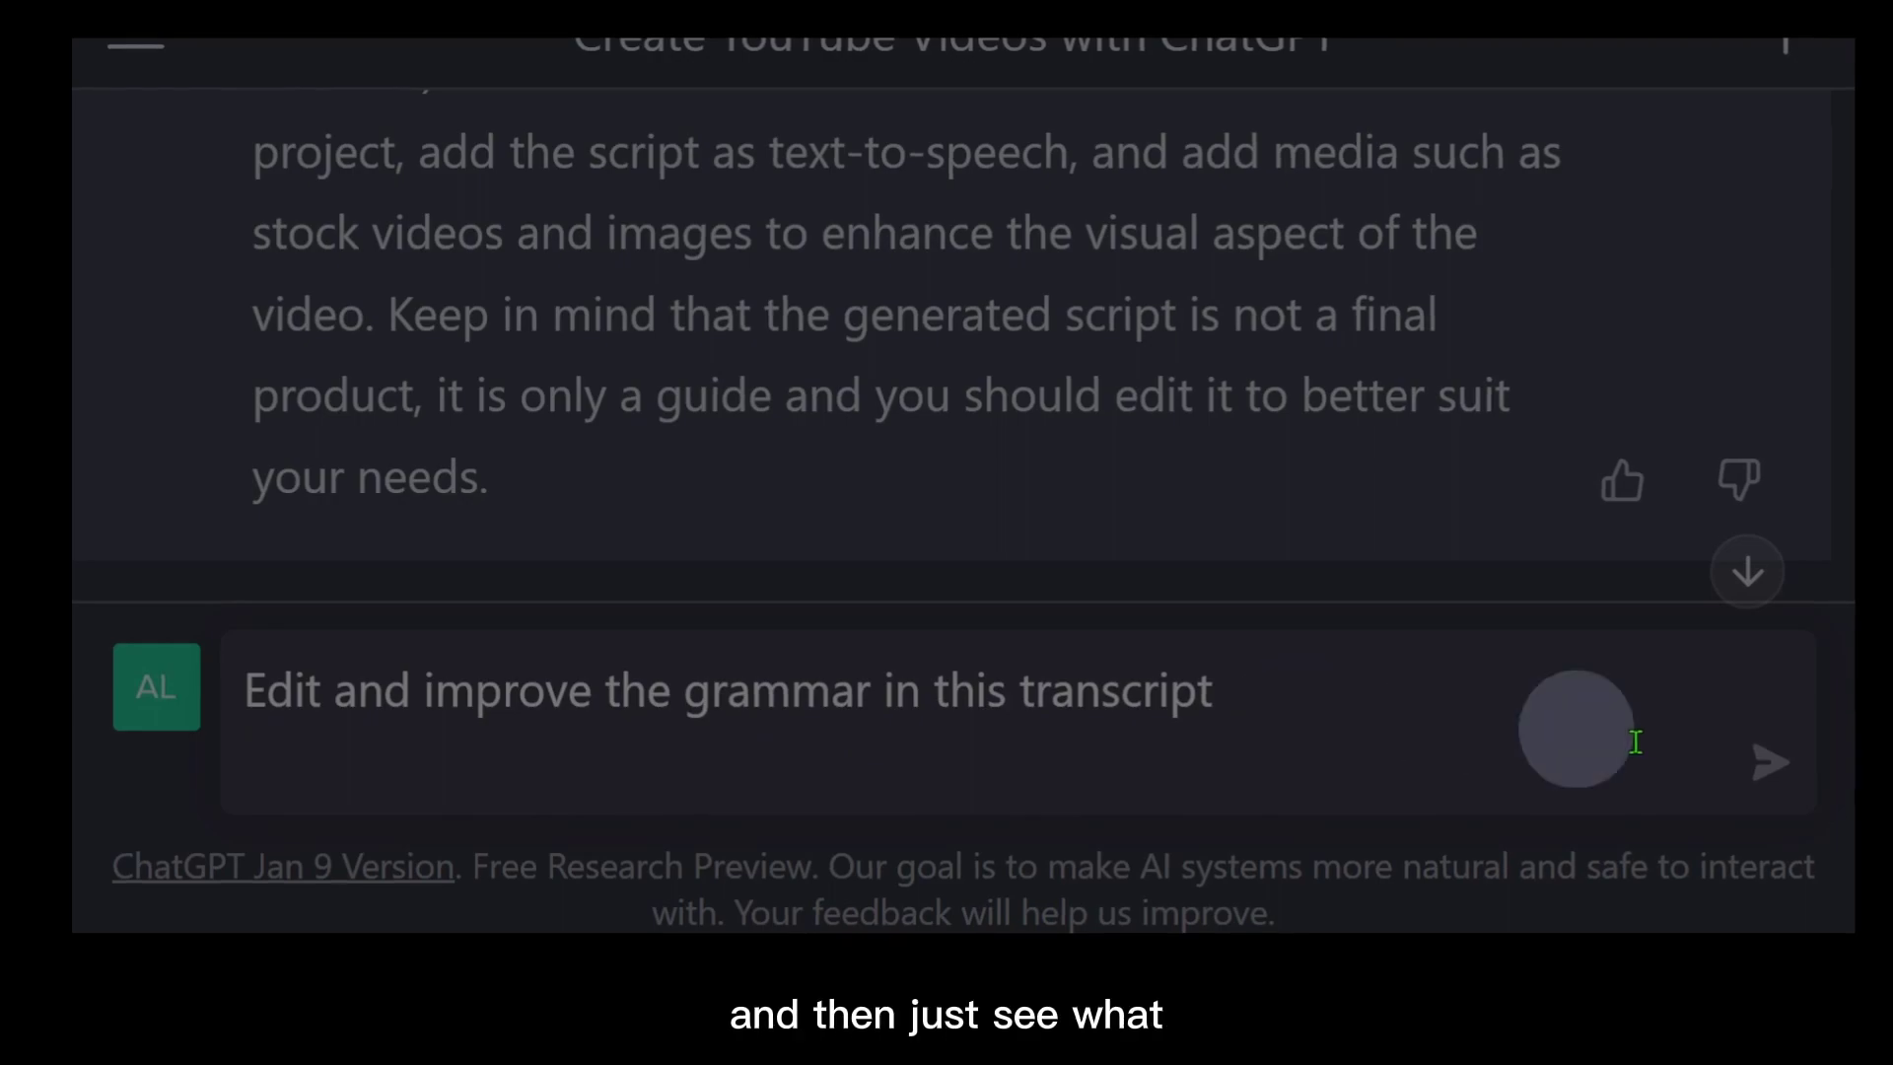
Step: Send the prompt "Edit and improve the grammar in this transcript" to ChatGPT and follow the generated text
click(1782, 769)
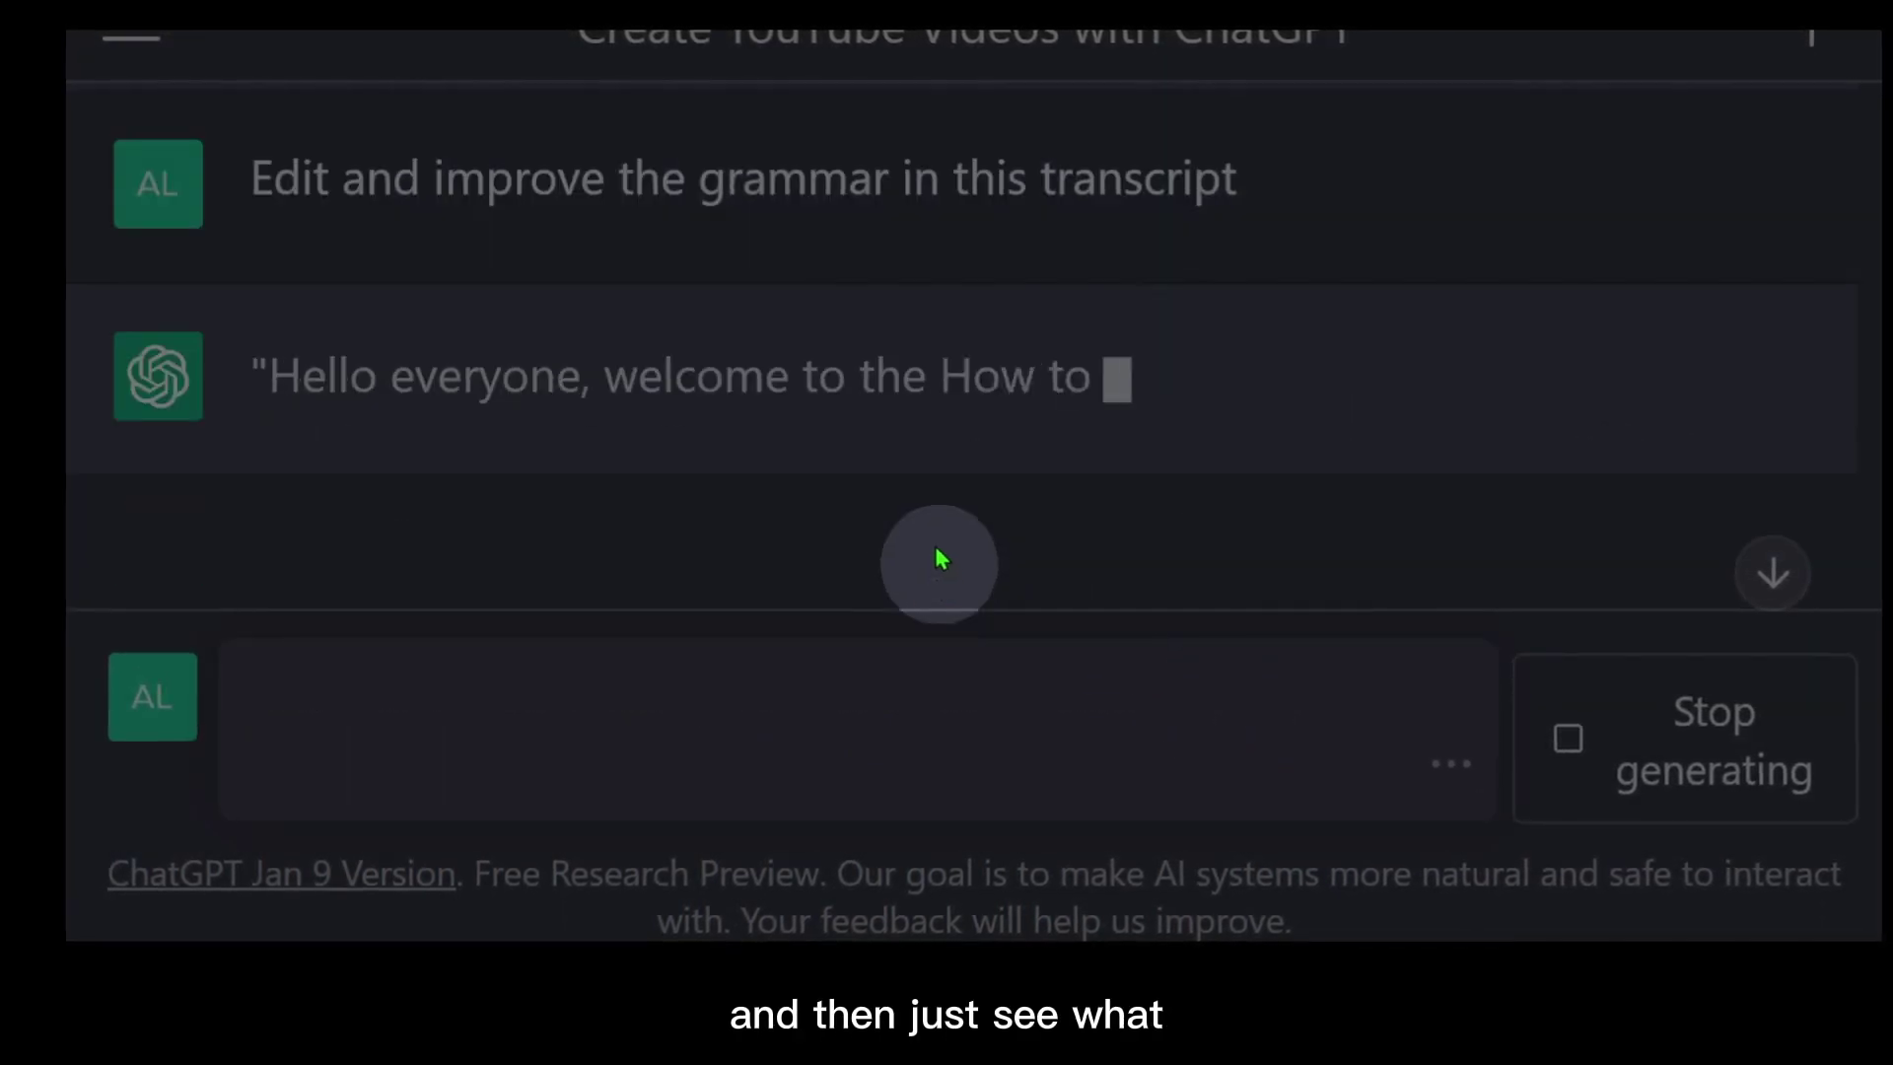
scroll(915, 502, up, 5)
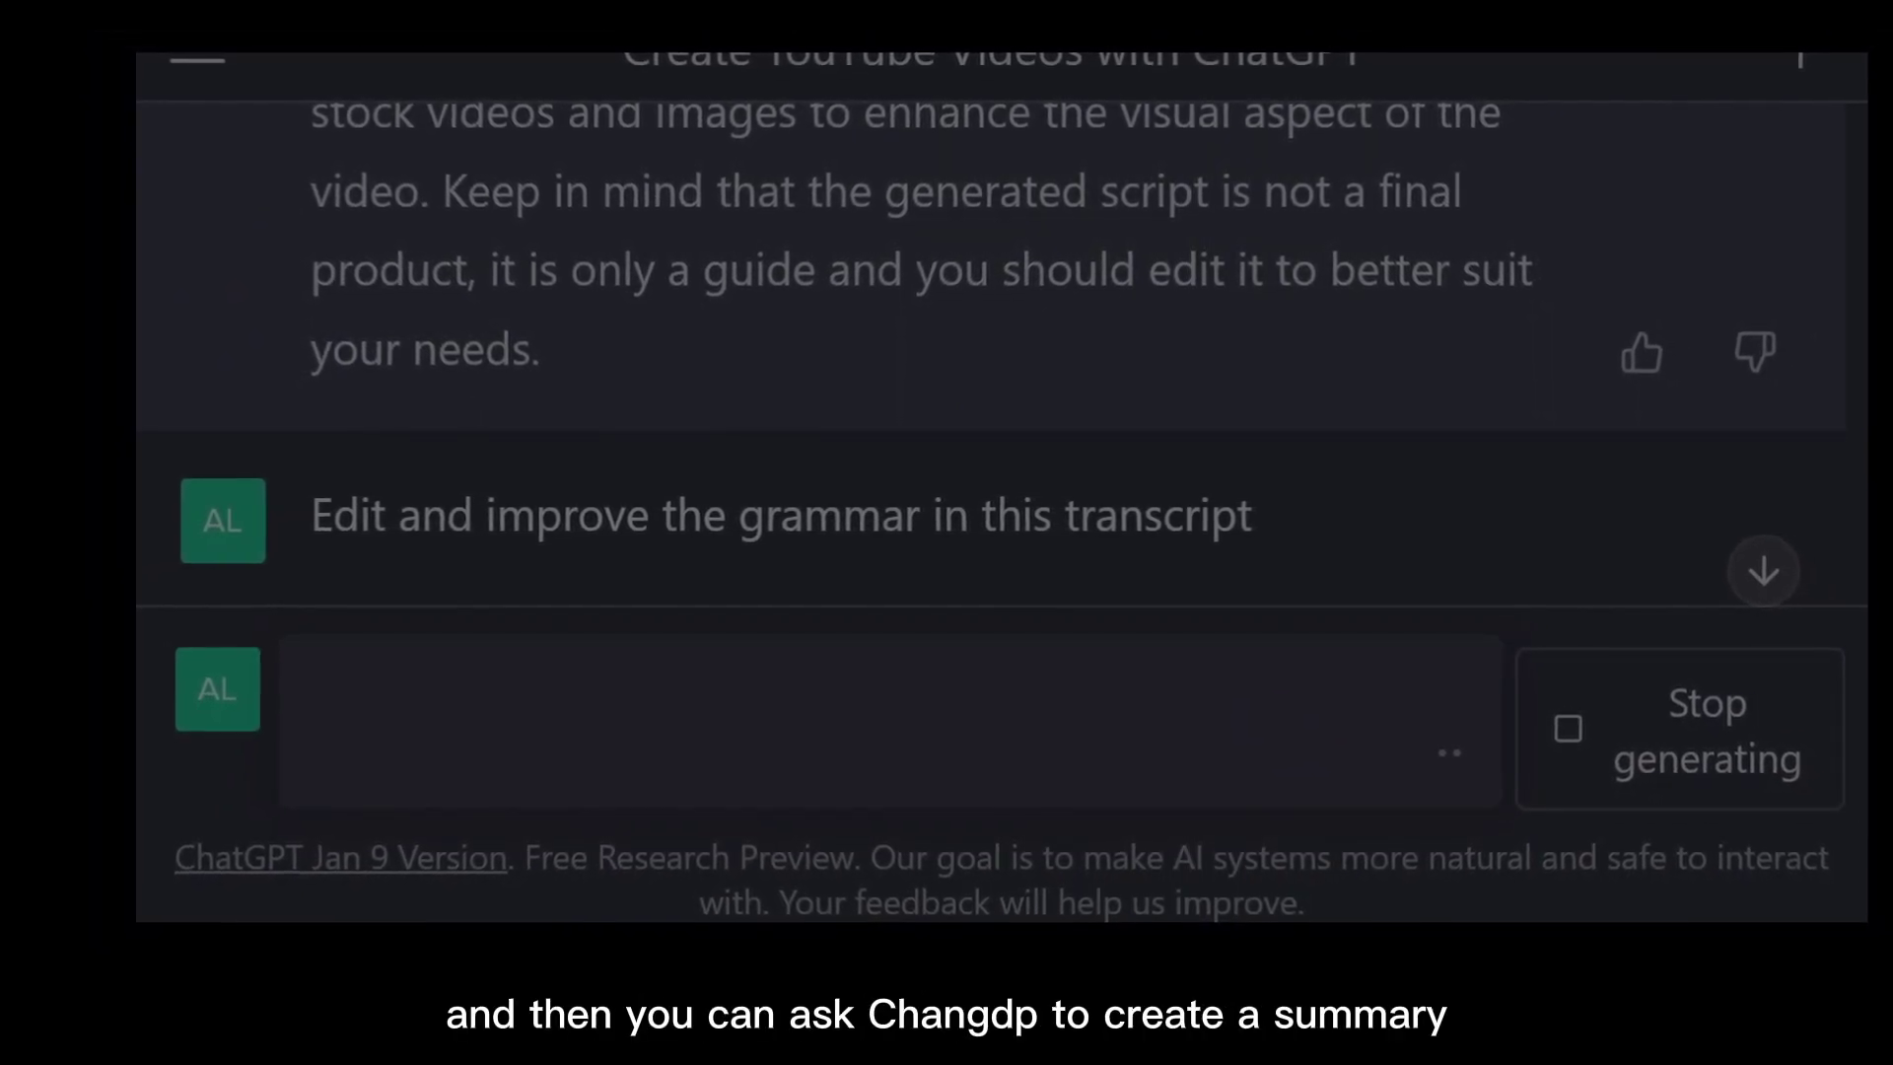
click(486, 702)
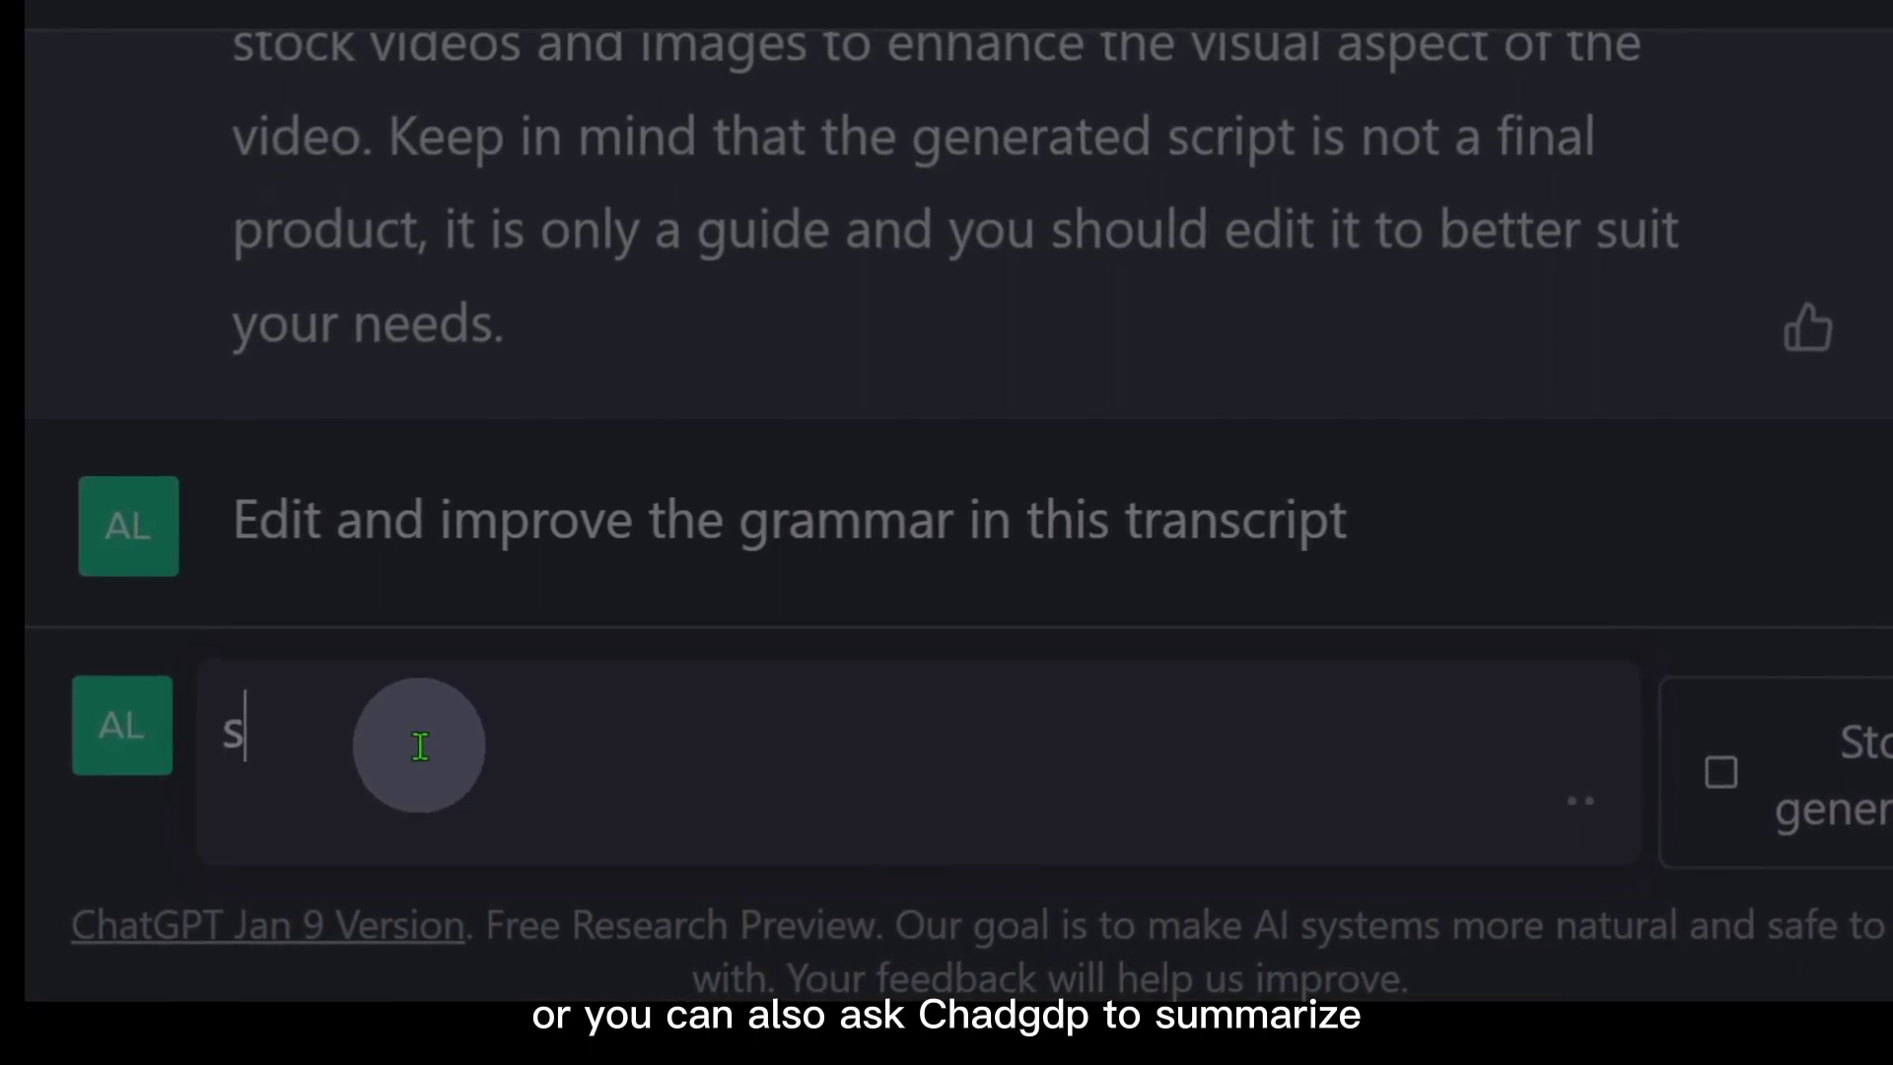
text(m)
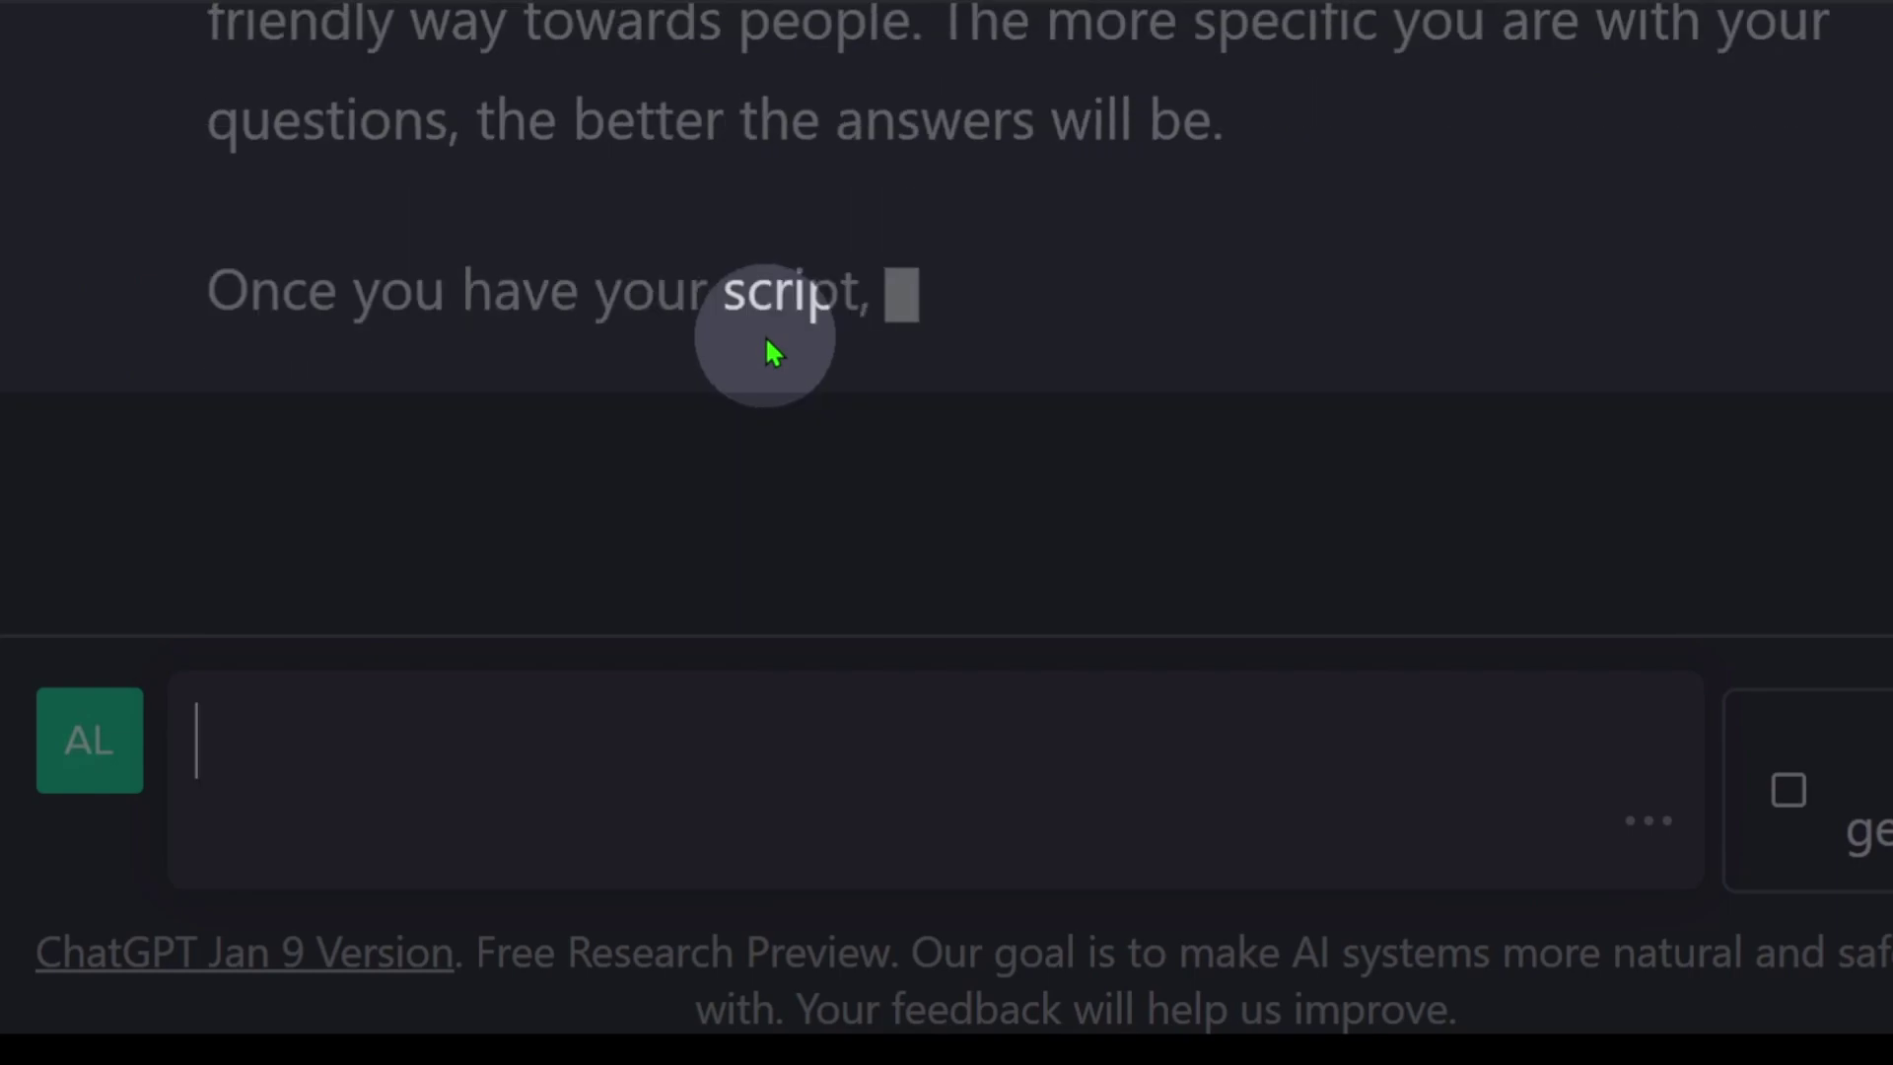
drag(209, 294, 1201, 294)
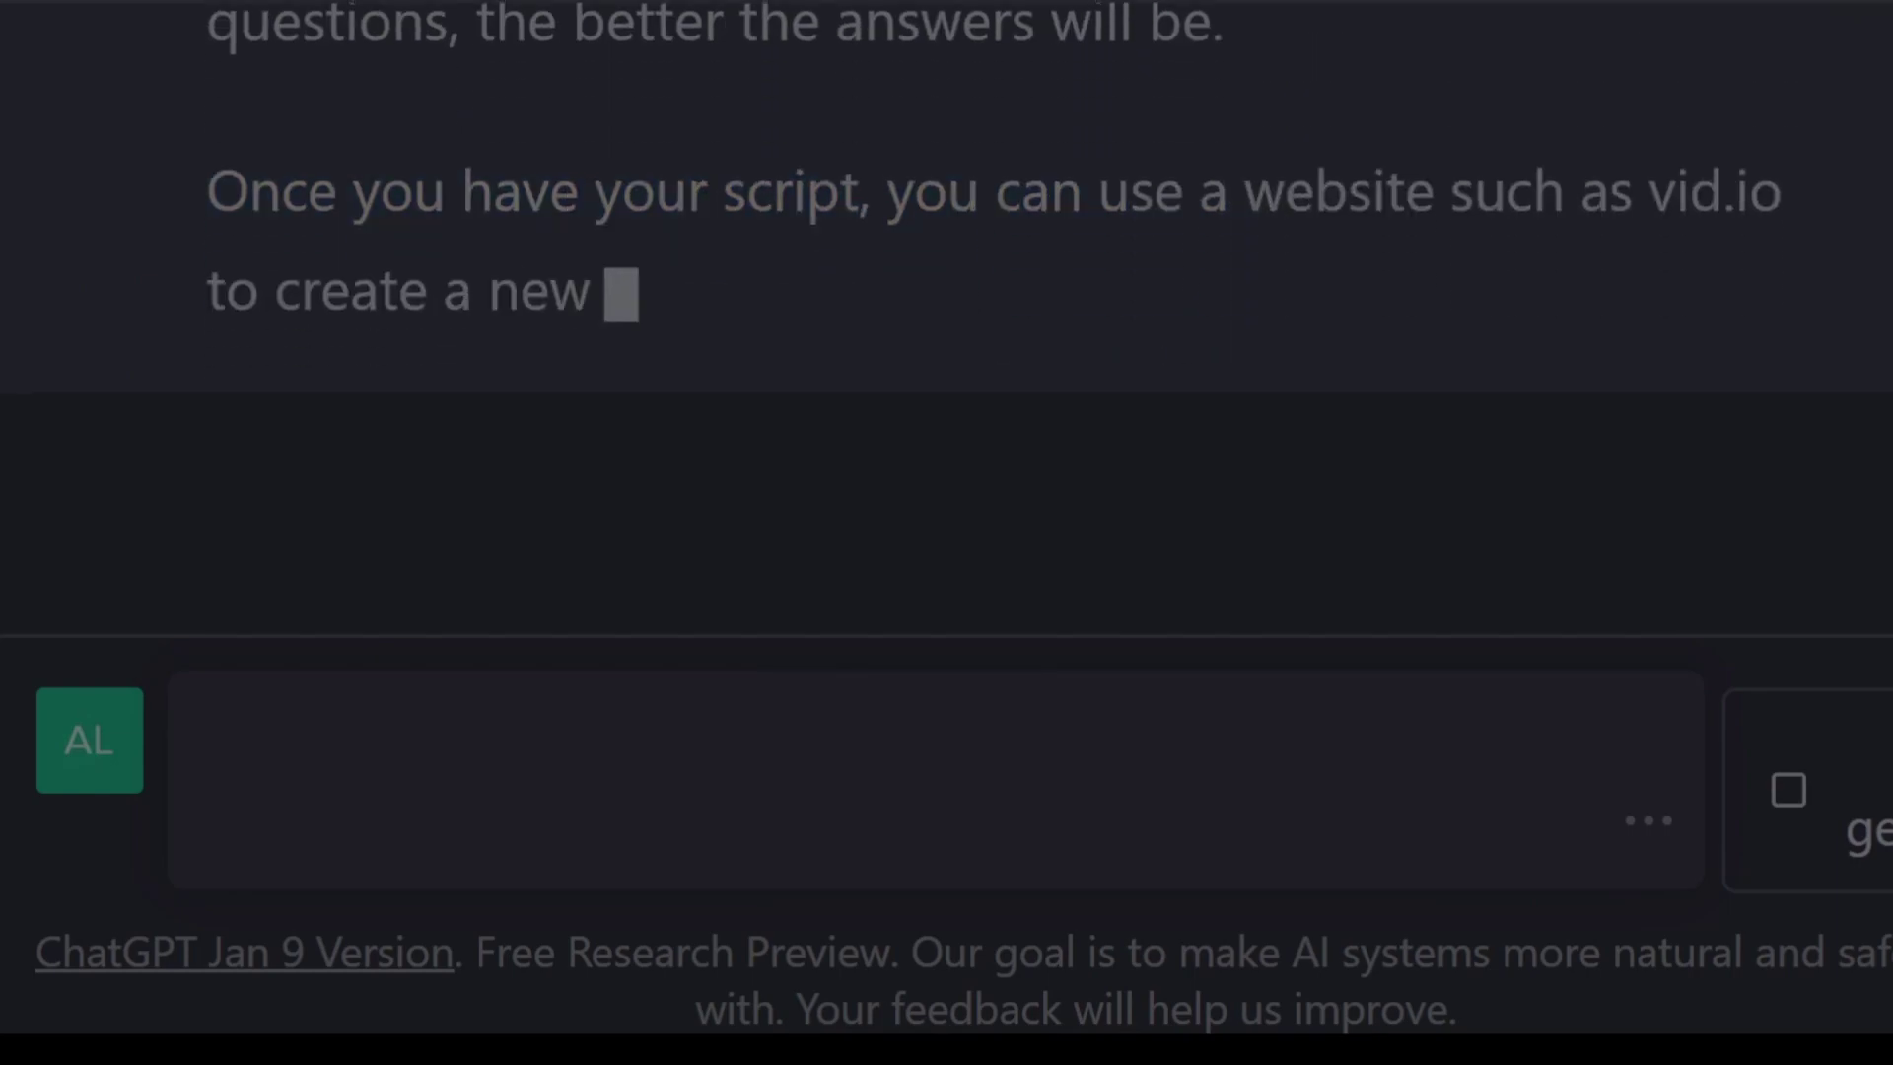